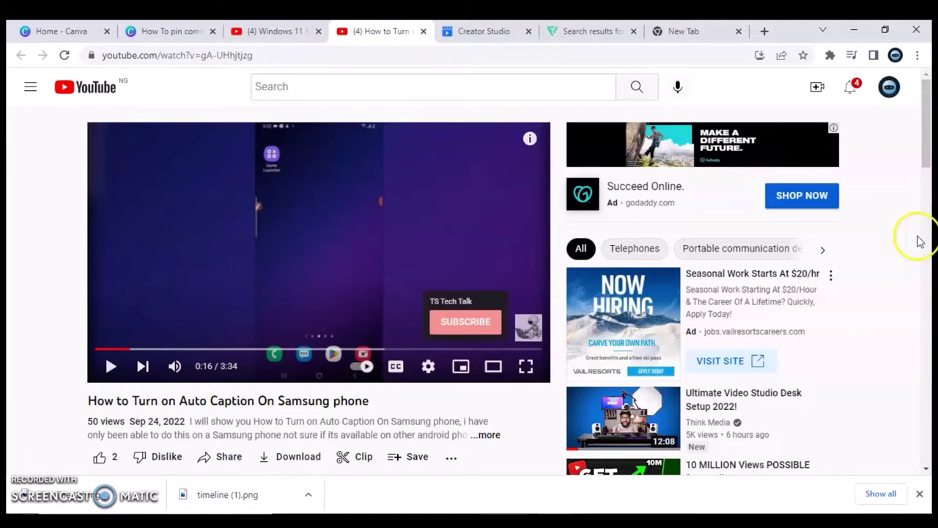
Expand the Samsung auto-caption video's full description, then move to the Windows 11 Major Update video.
drag(924, 151, 931, 202)
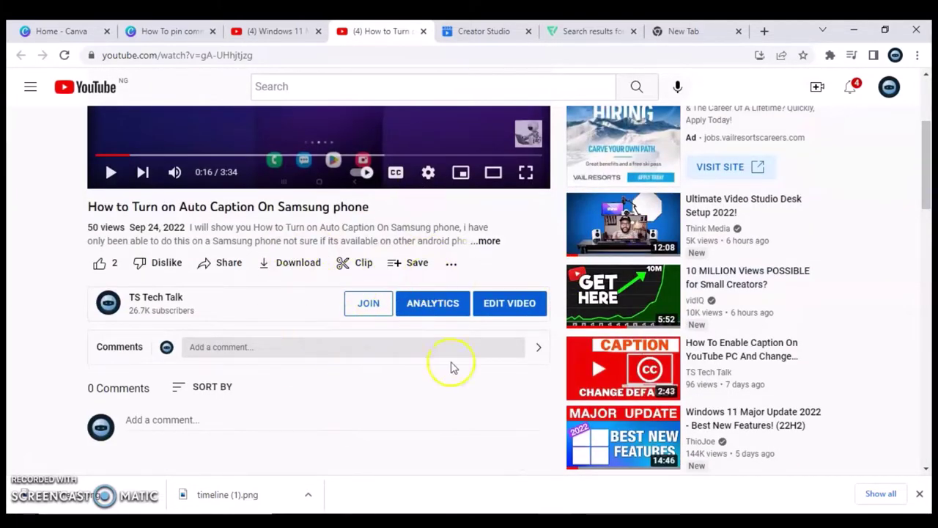
click(487, 241)
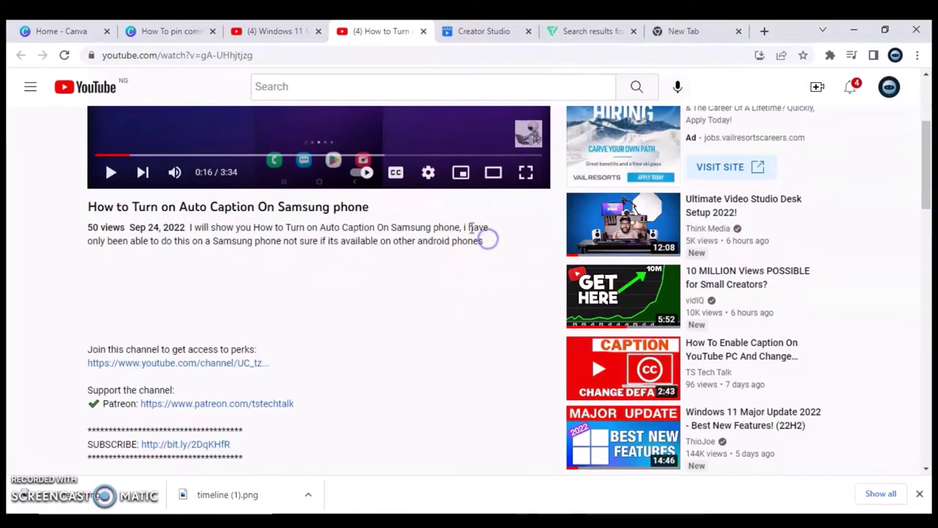
mouse_move(928, 147)
mouse_down()
mouse_move(930, 216)
mouse_move(932, 147)
mouse_up()
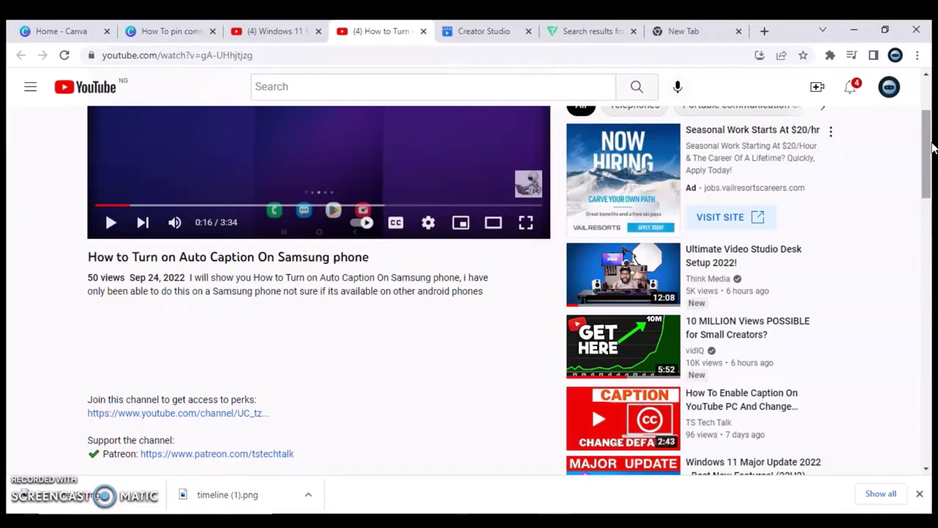
drag(933, 146, 929, 84)
click(273, 32)
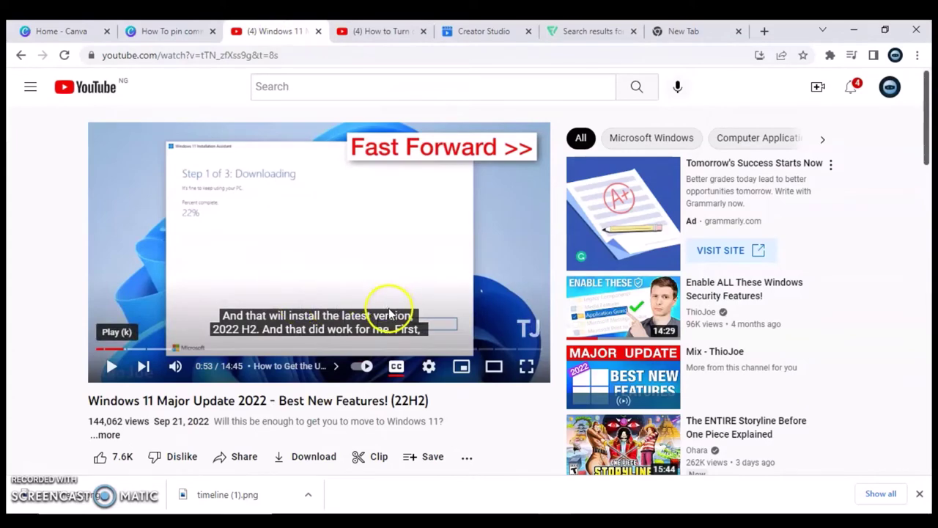
Flip between the two video tabs, settle on Windows 11, and show its chapter list beside the player.
click(418, 33)
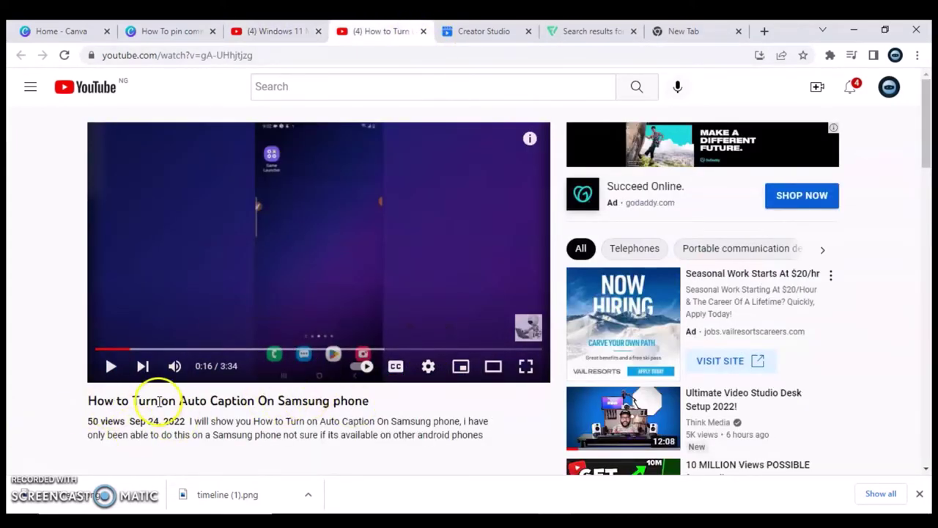
click(268, 30)
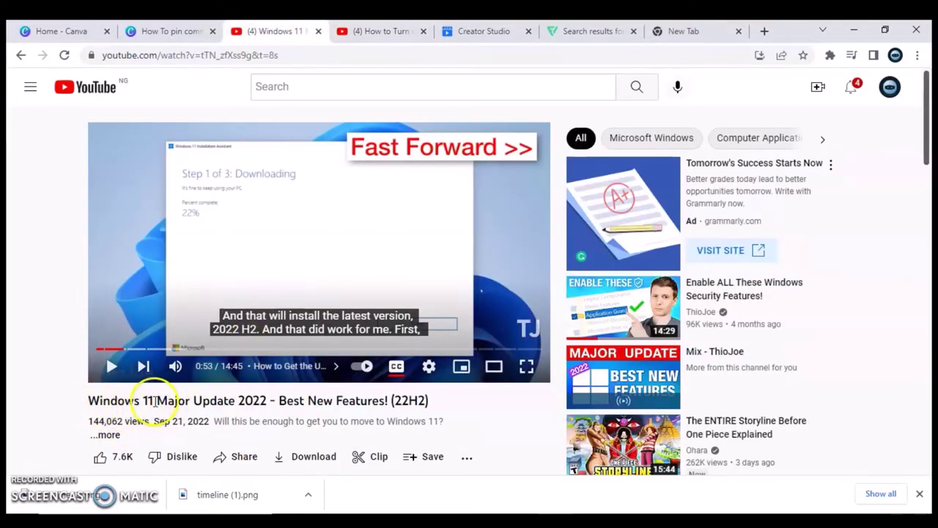
drag(922, 157, 931, 196)
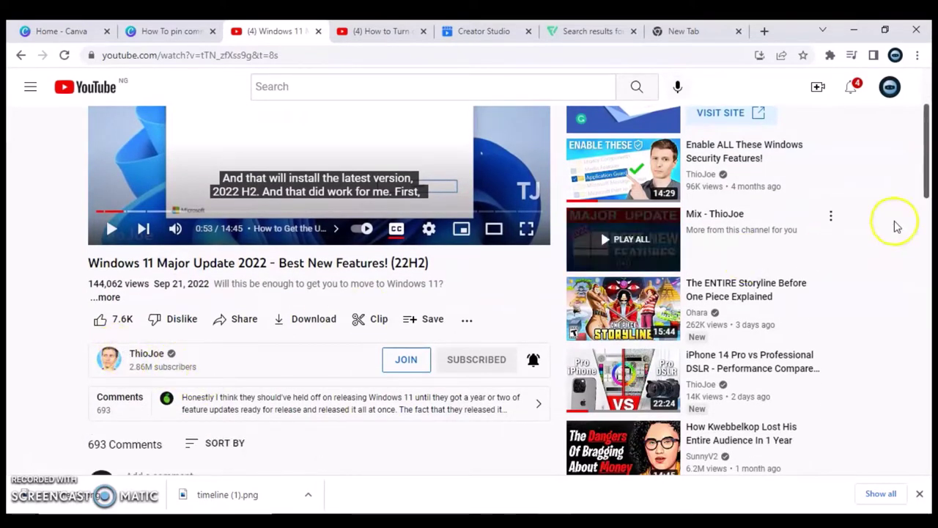
scroll(932, 109, up, 2)
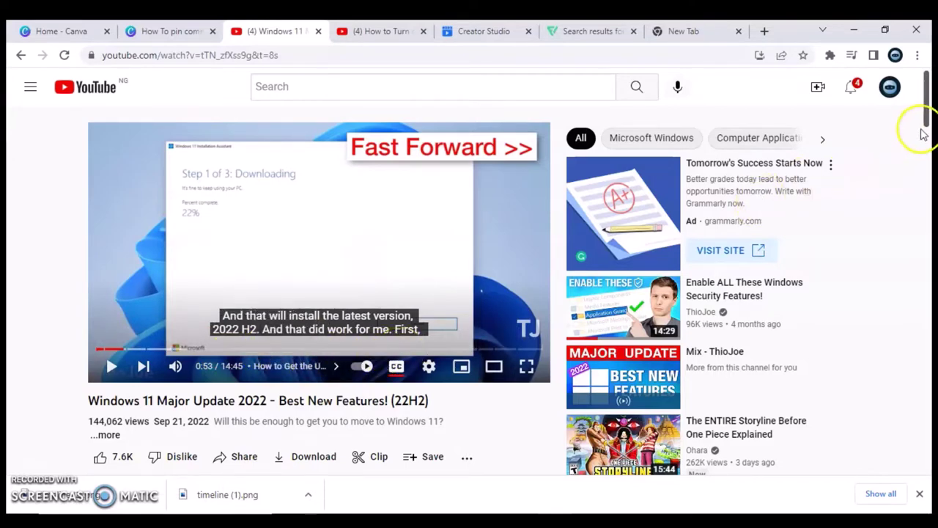
drag(927, 129, 927, 142)
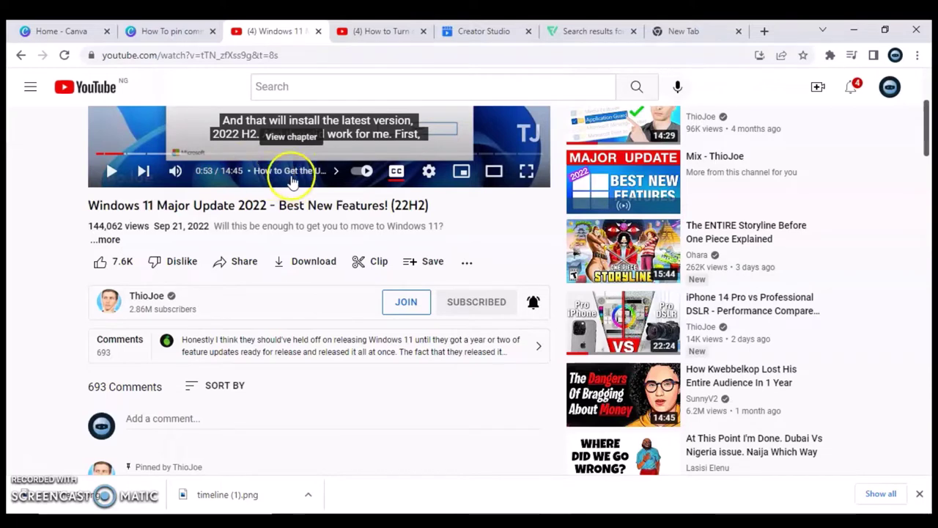
click(339, 176)
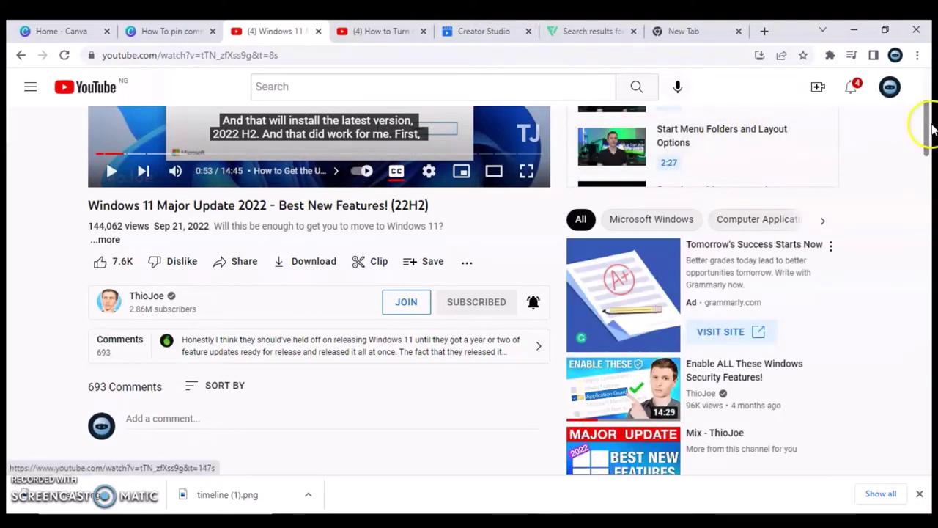
Jump the Windows 11 video to the 'Redesigned Task Manager' chapter at 1:36 from the Chapters panel.
scroll(931, 84, up, 1)
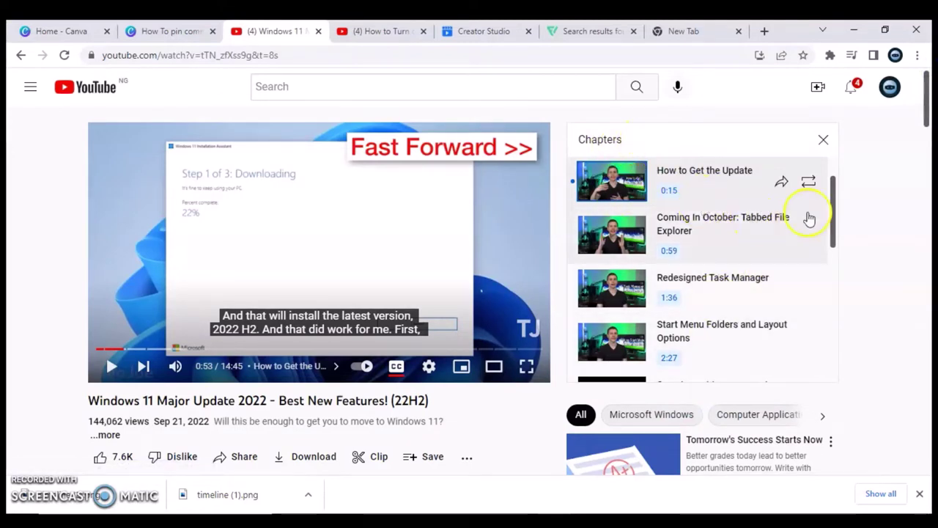
drag(836, 214, 819, 185)
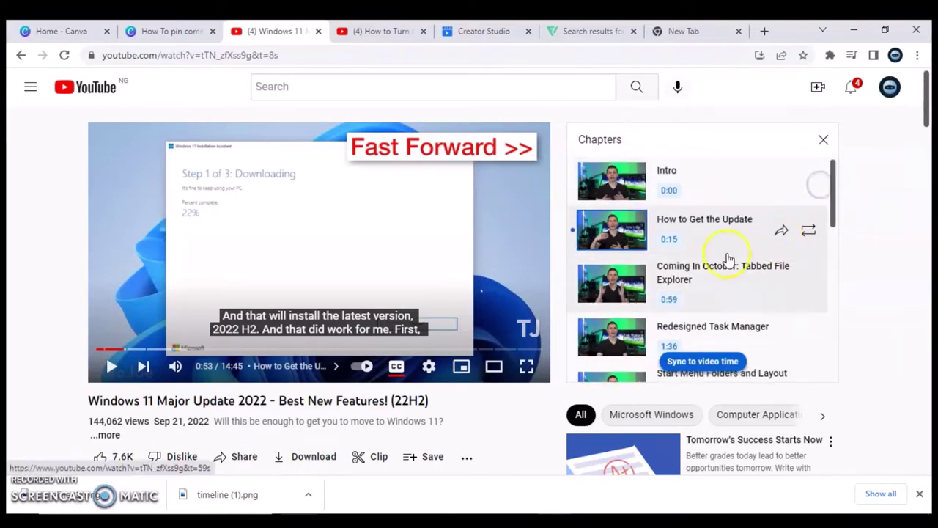
drag(831, 199, 813, 184)
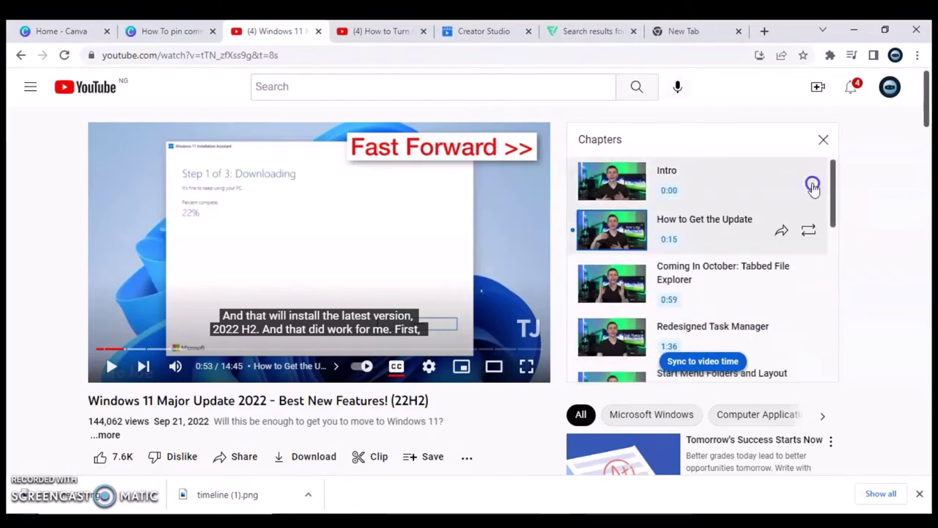
click(635, 338)
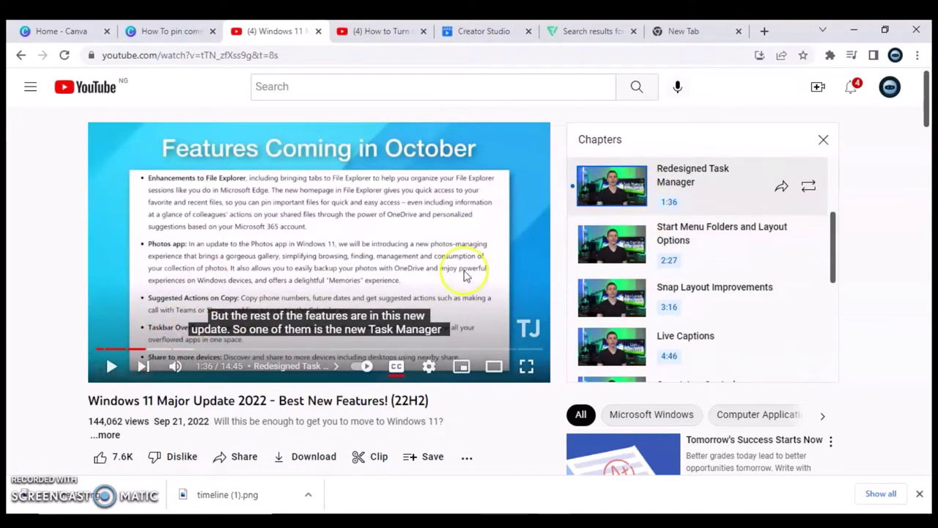
click(664, 188)
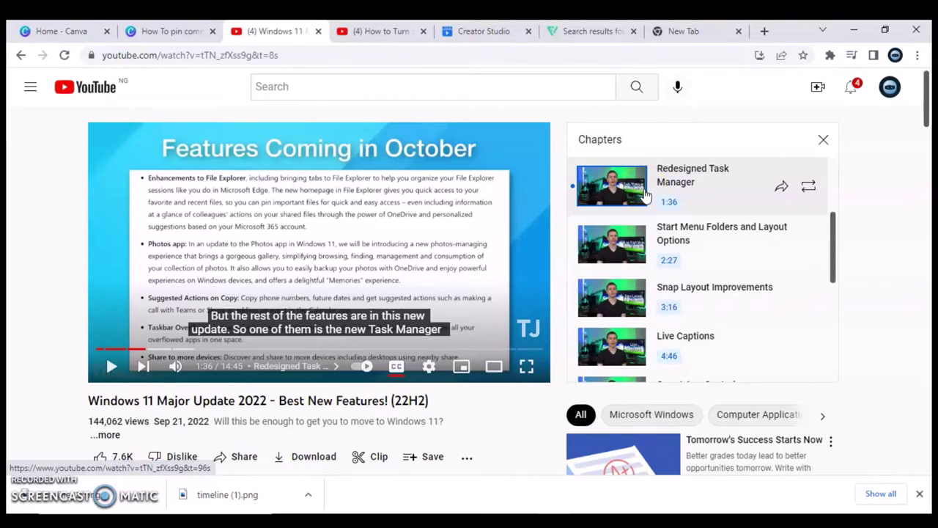
click(645, 292)
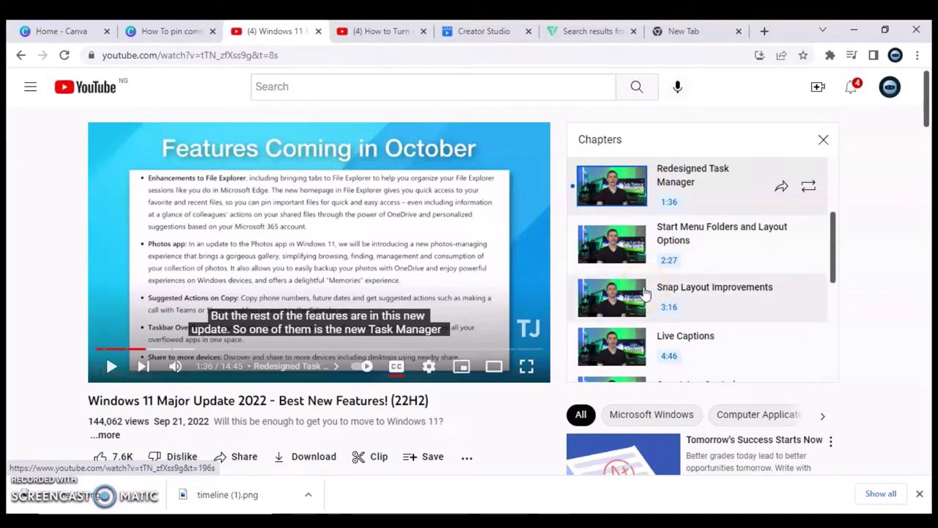
click(639, 143)
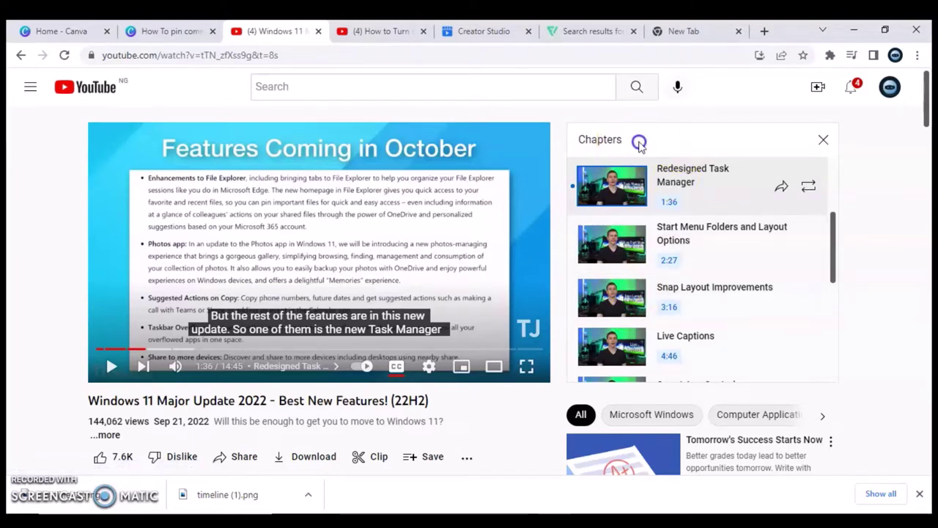
drag(928, 92, 930, 142)
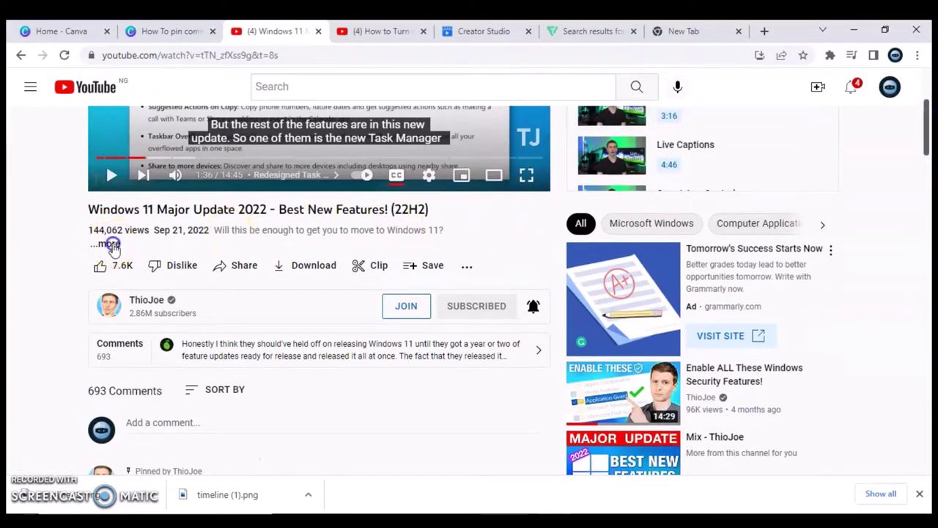
Expand the Windows 11 video's description and highlight its 'Time Stamps:' heading for reference.
click(110, 244)
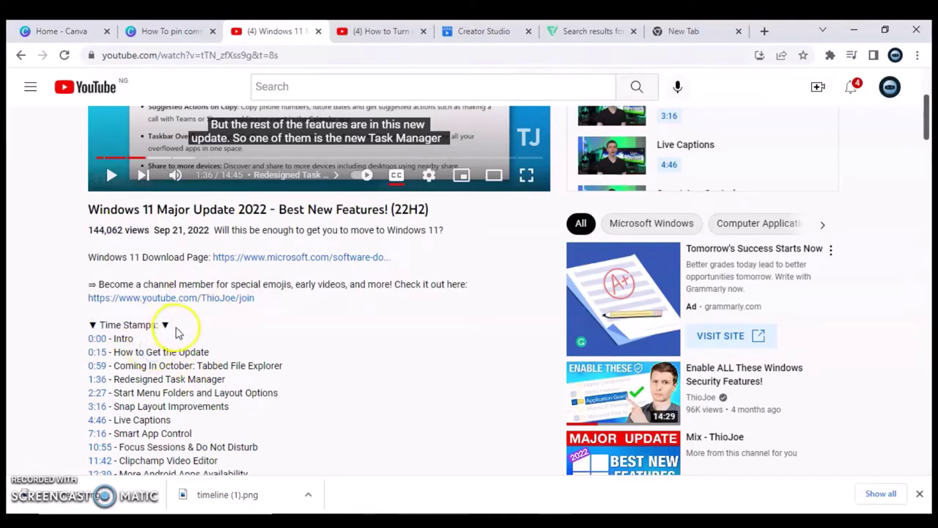
drag(178, 325, 93, 330)
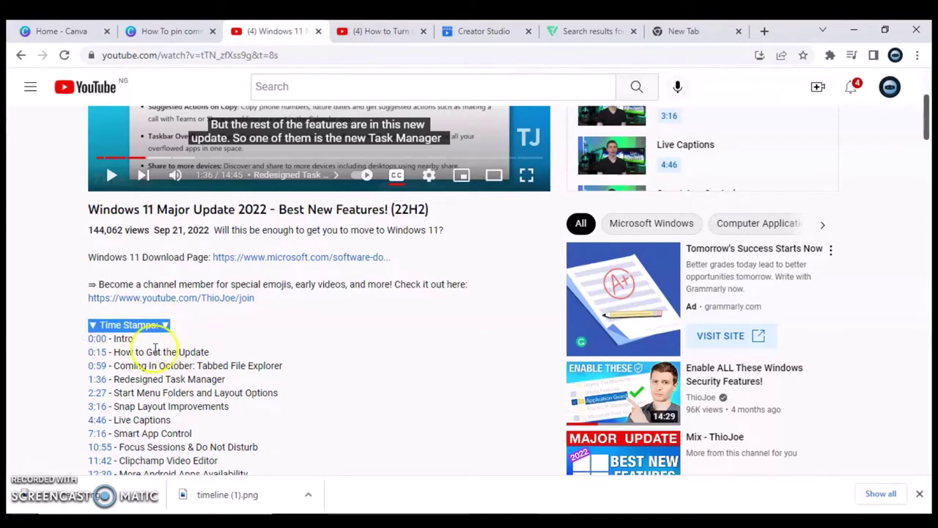
click(159, 365)
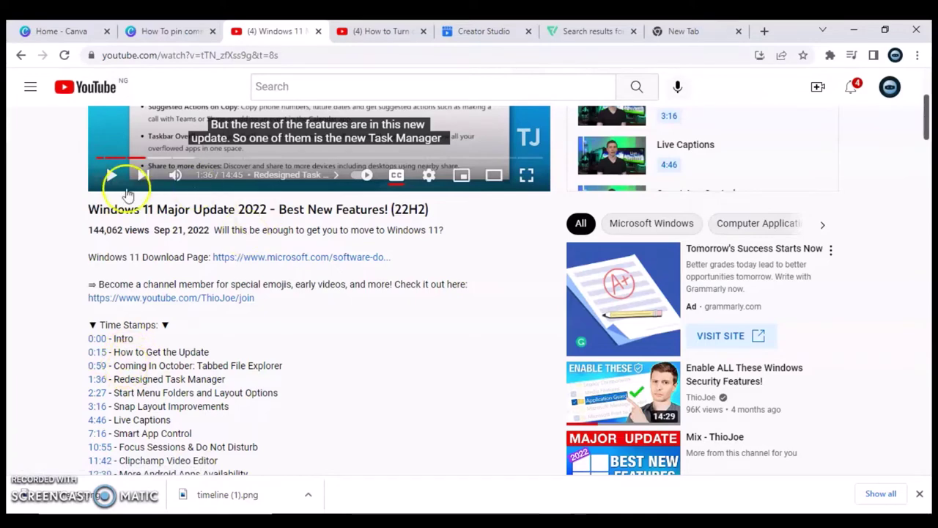
drag(930, 134, 930, 91)
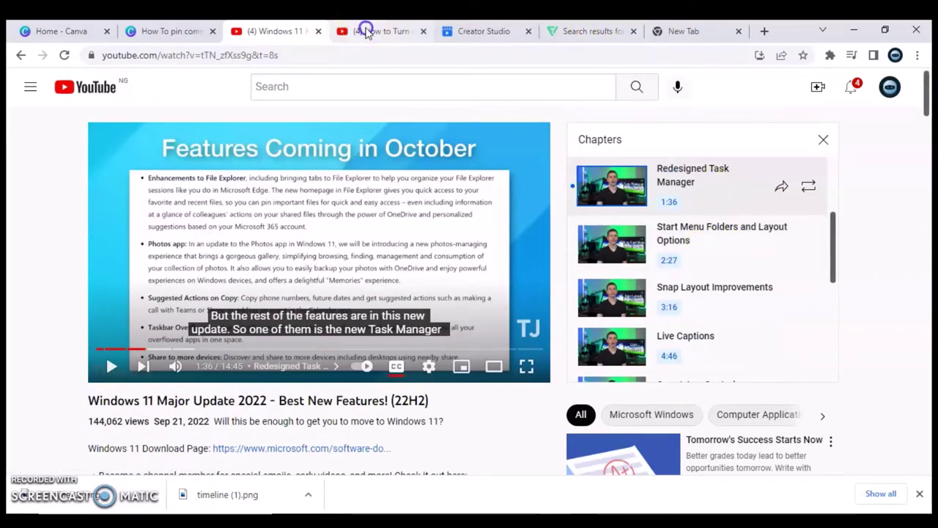
click(367, 33)
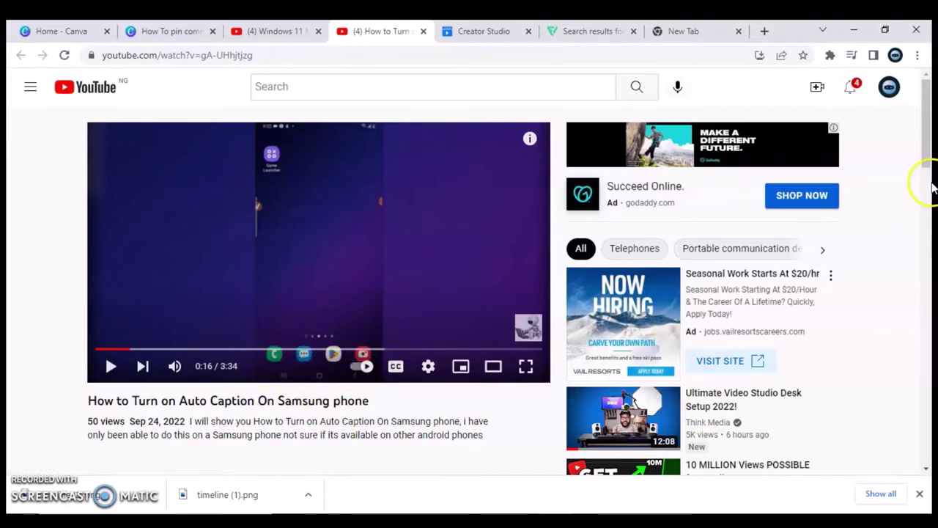
scroll(929, 192, down, 3)
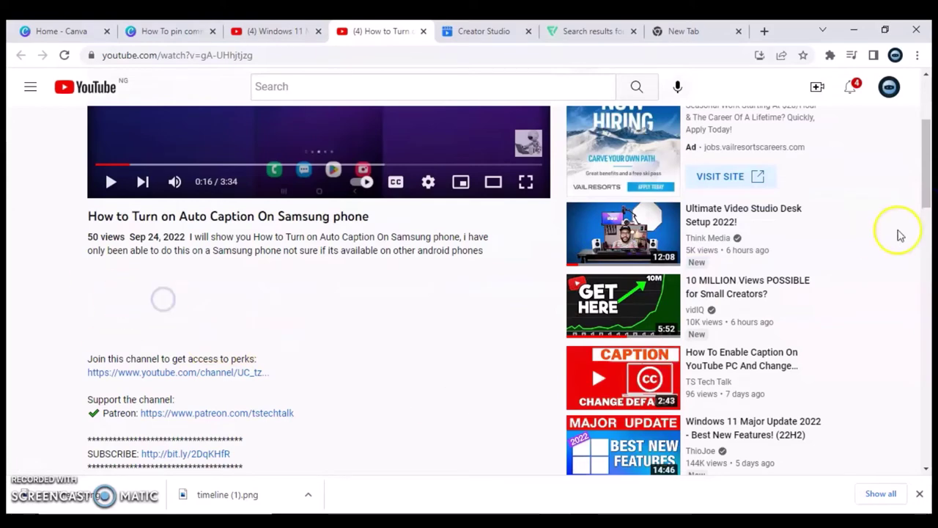
click(927, 238)
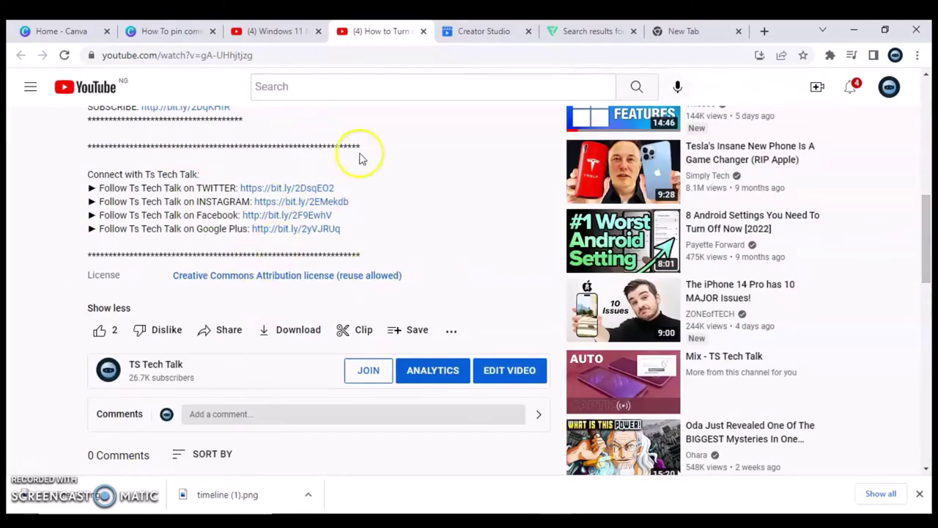
click(927, 149)
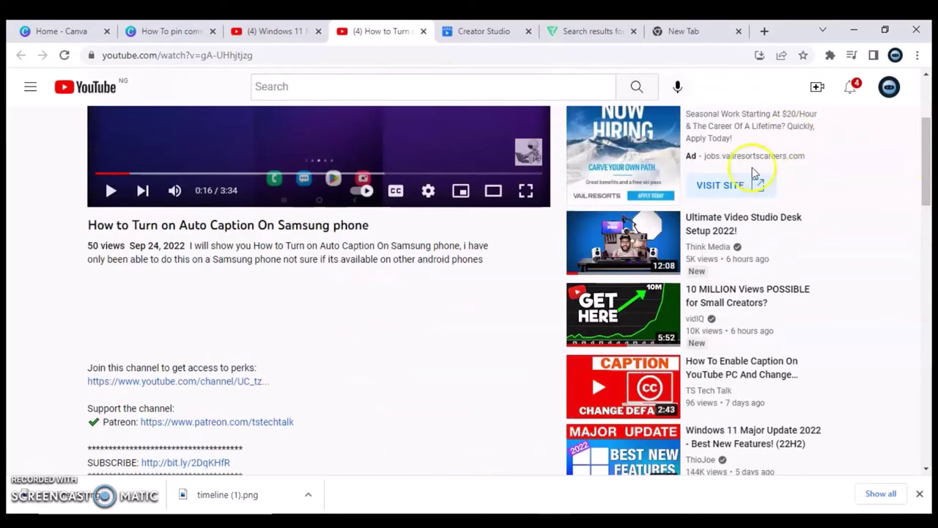
drag(931, 132, 932, 229)
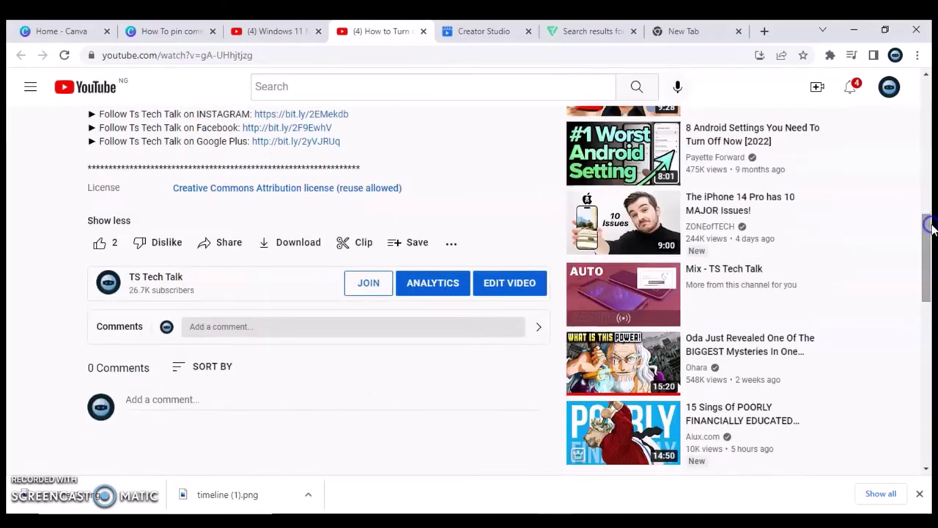
Open the Samsung video's Studio details page with the cursor on the blank description line below the first paragraph.
click(517, 284)
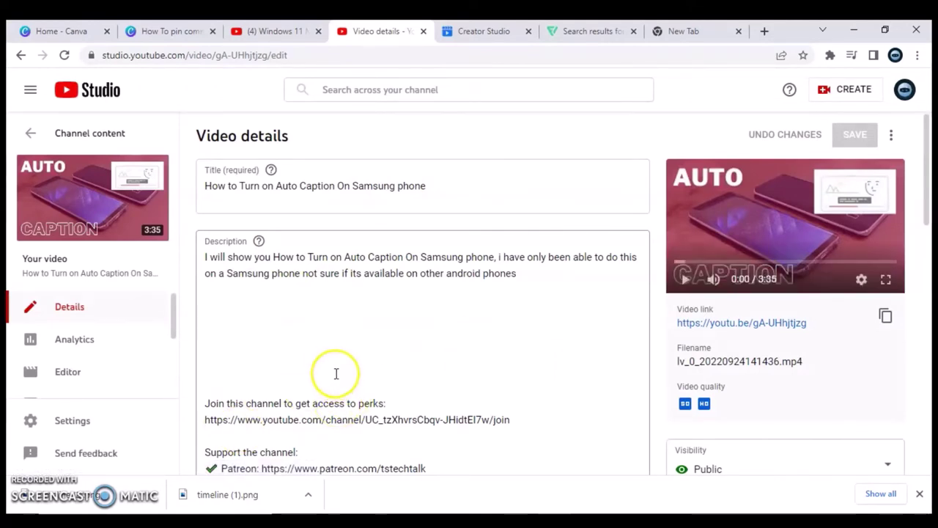
click(319, 344)
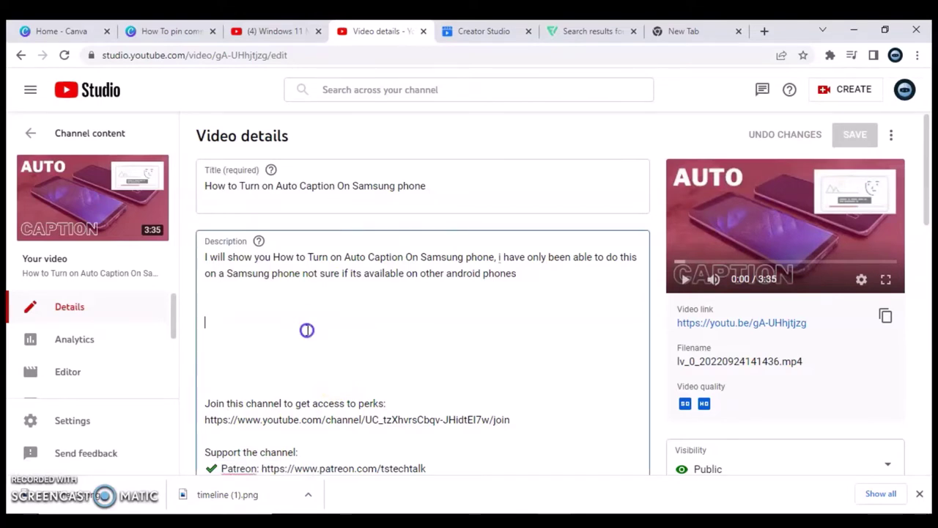
click(242, 291)
Type a 'Time stamp' heading on the blank line below the opening paragraph.
text(Time)
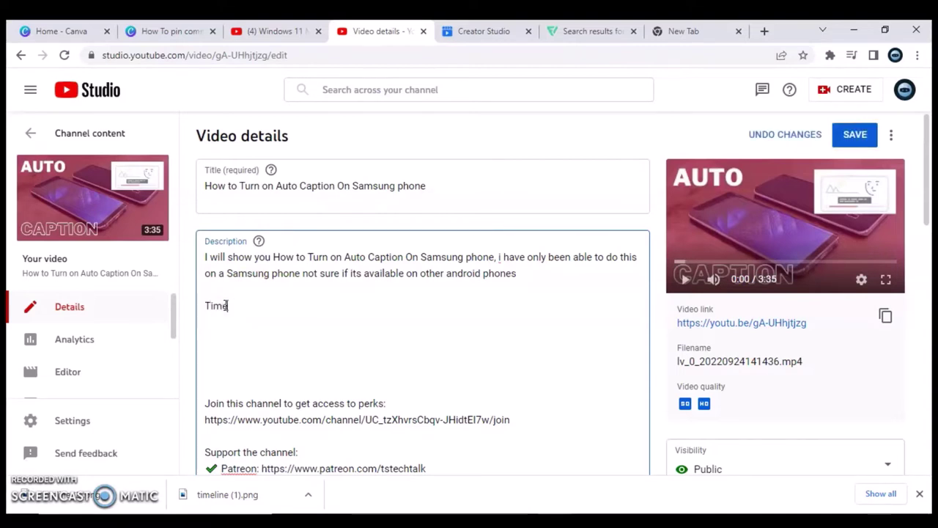
text( stamp)
click(260, 303)
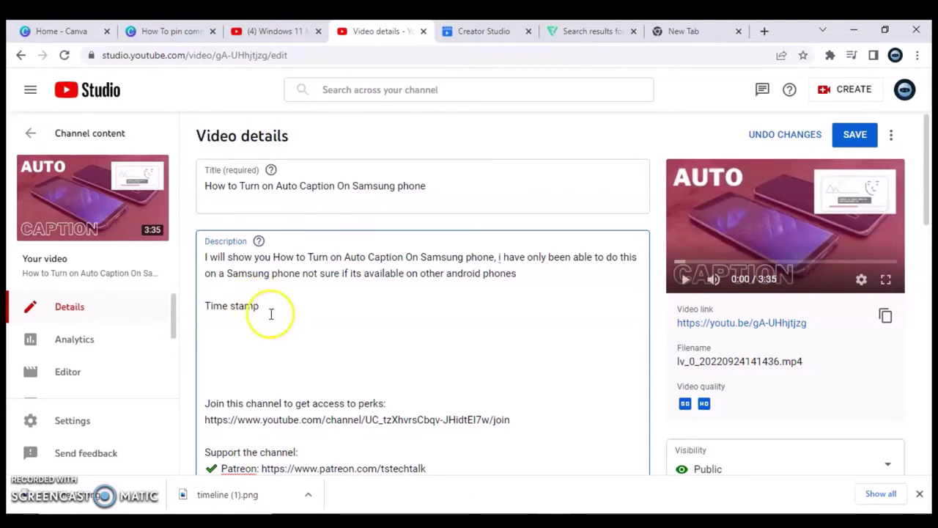
drag(264, 308, 208, 308)
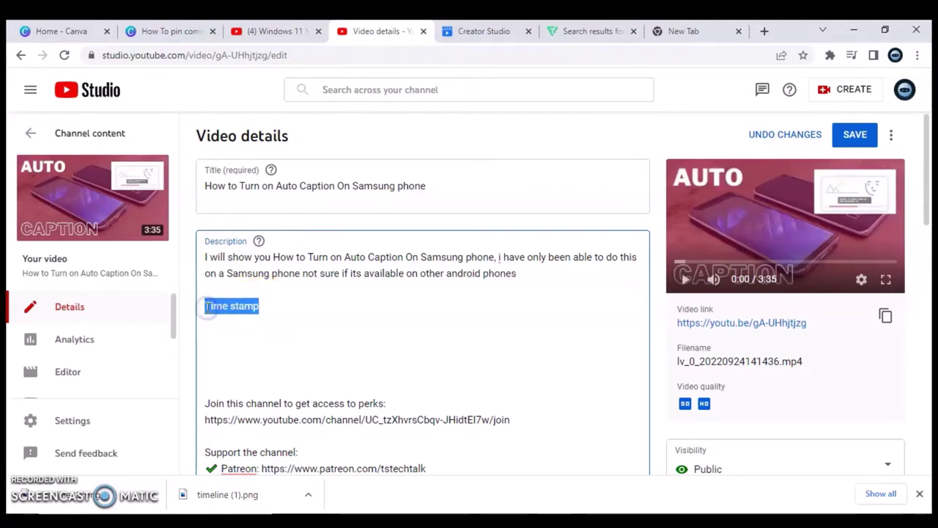
click(270, 306)
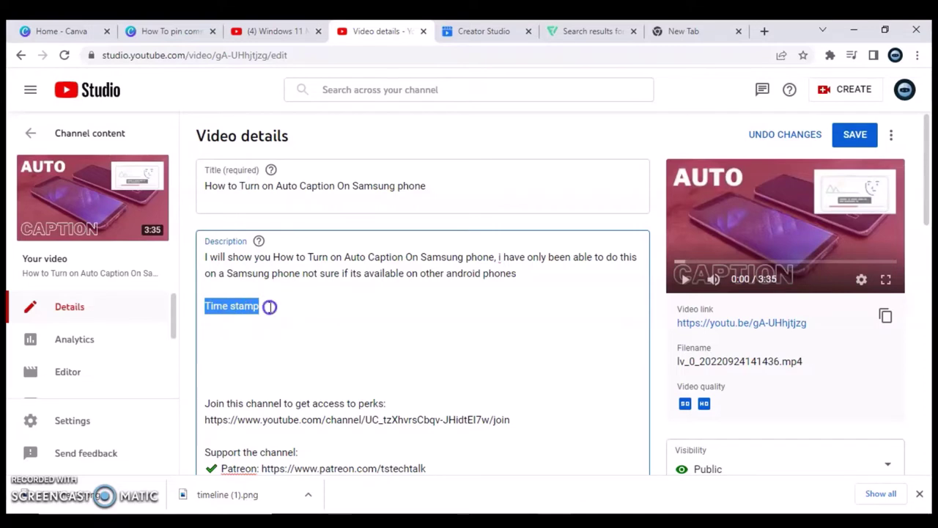
key(Return)
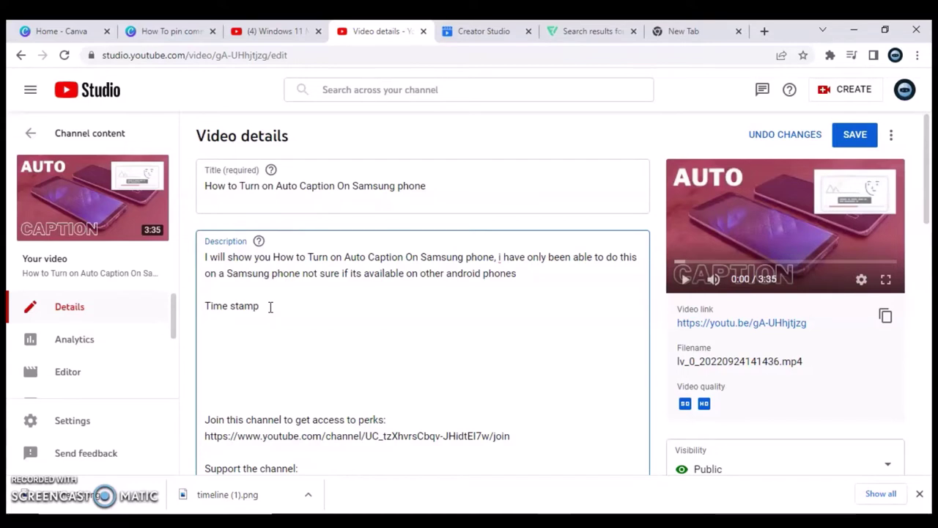
Add the '0:00 Introduction' entry beneath the heading, correcting the timestamp typo.
text(0:00)
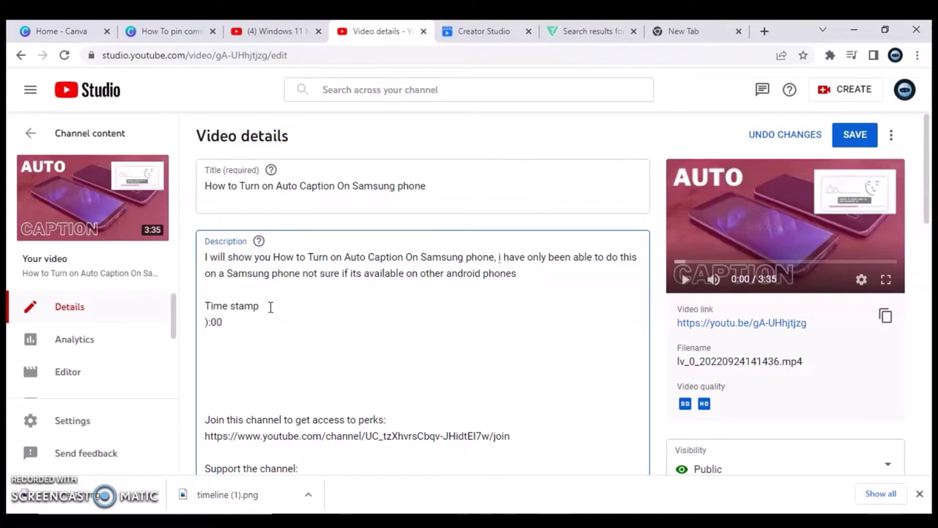
click(208, 322)
shift+click(205, 321)
click(206, 322)
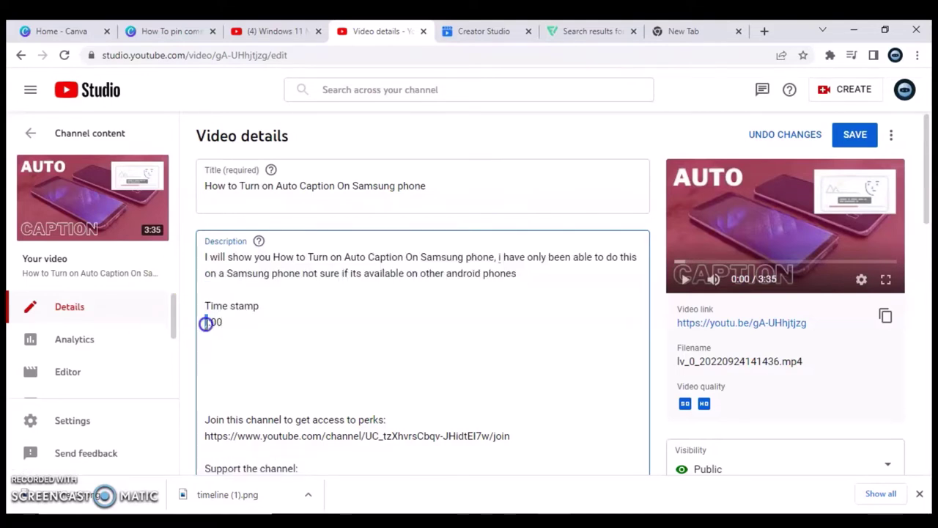
text(0)
click(228, 322)
text(Introduction)
key(Return)
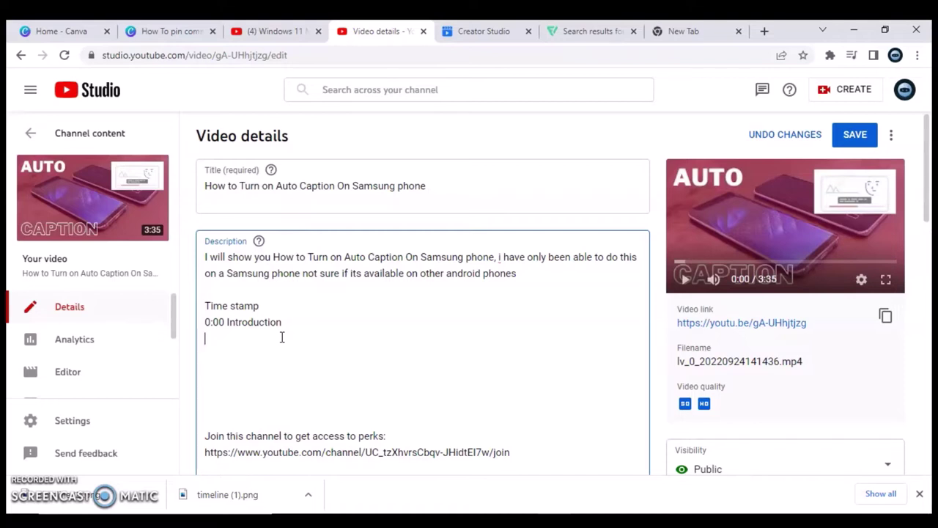
Play and mute the preview, scrub it to 0:19 and pause, then return to the description's end.
click(684, 285)
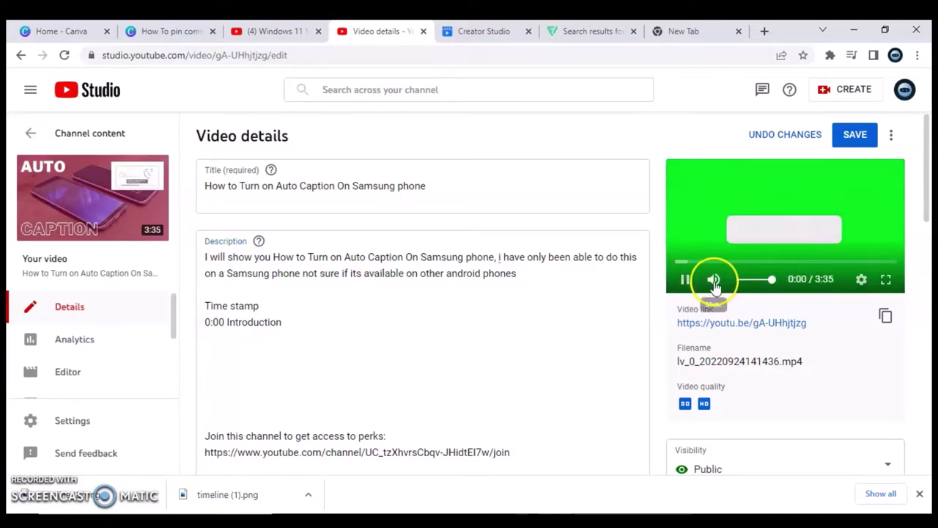
click(715, 284)
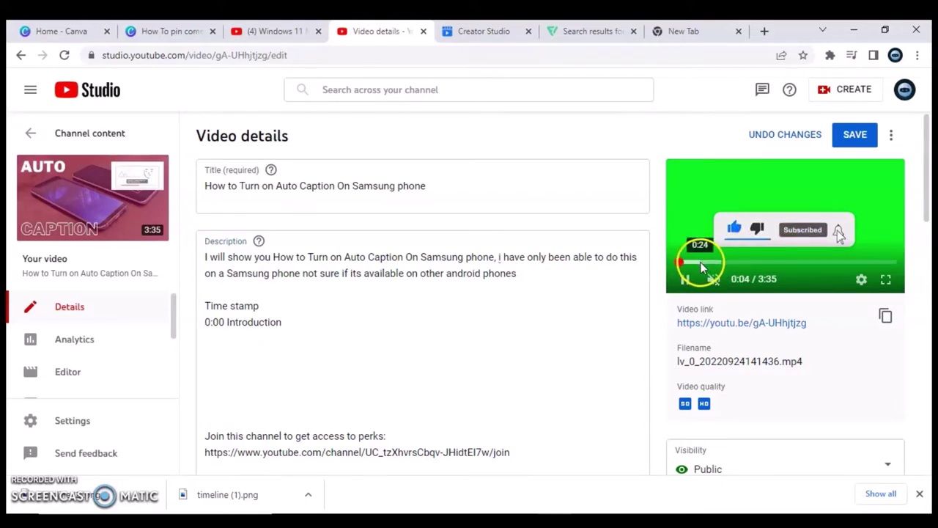
click(701, 261)
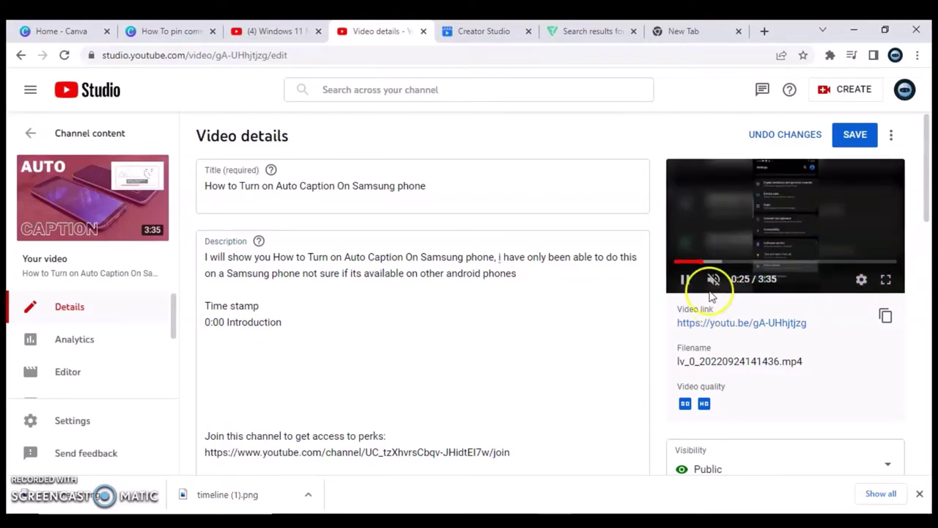
click(704, 267)
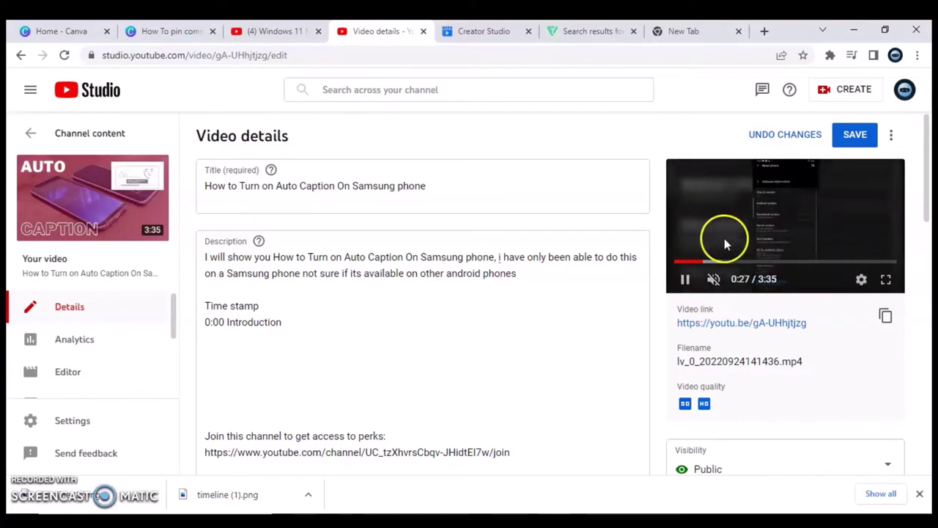
click(698, 262)
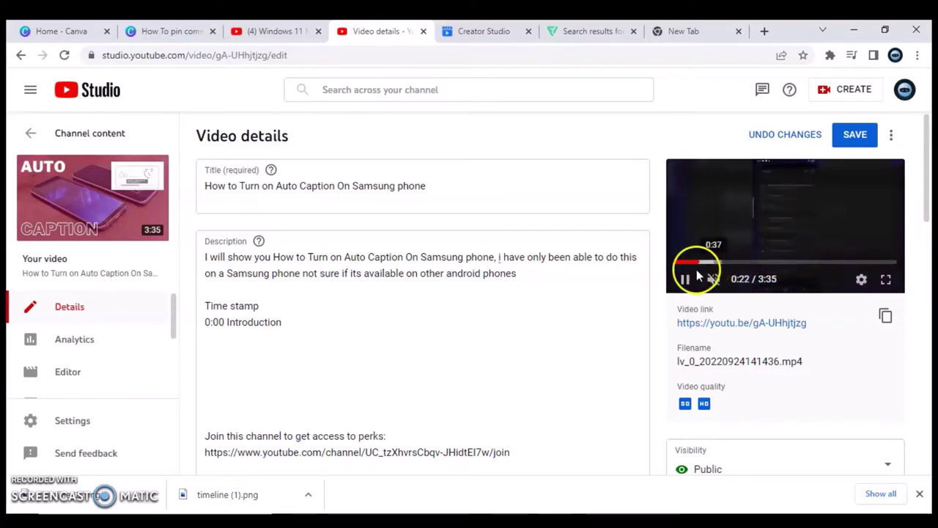
click(686, 279)
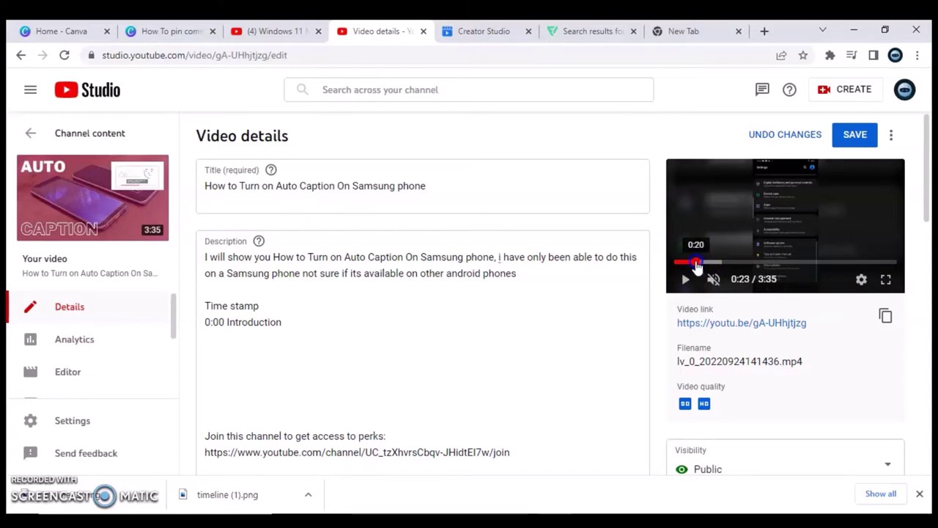
click(695, 262)
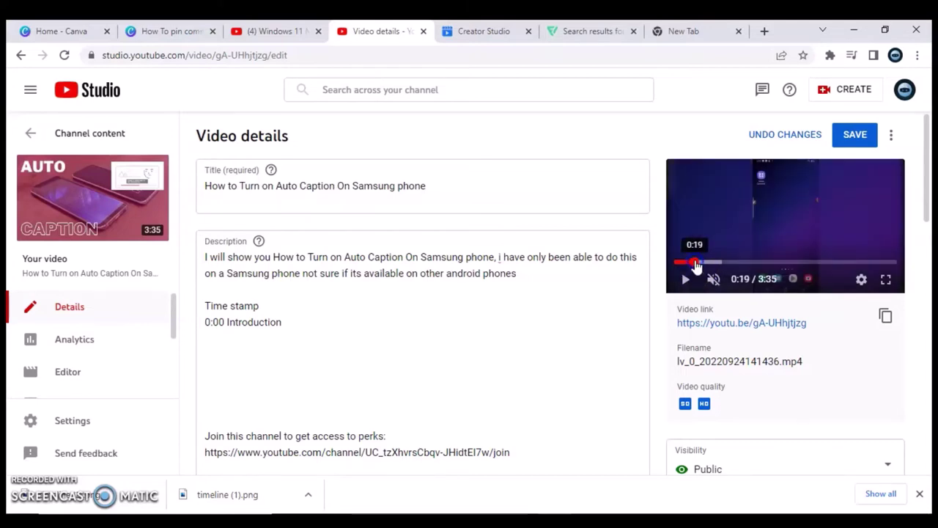
click(484, 378)
click(303, 321)
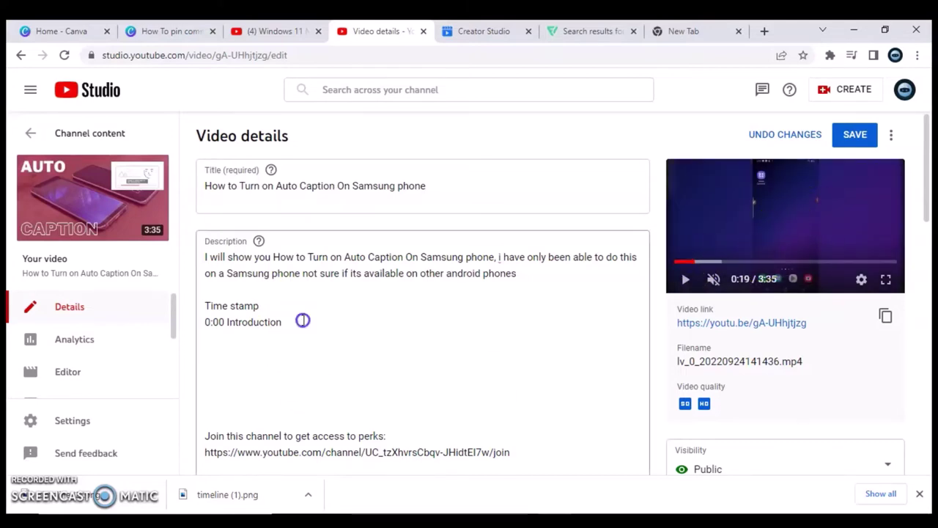
Add a '0:19 Checking android version' line below 0:00 Introduction, fixing the misspelling.
key(Return)
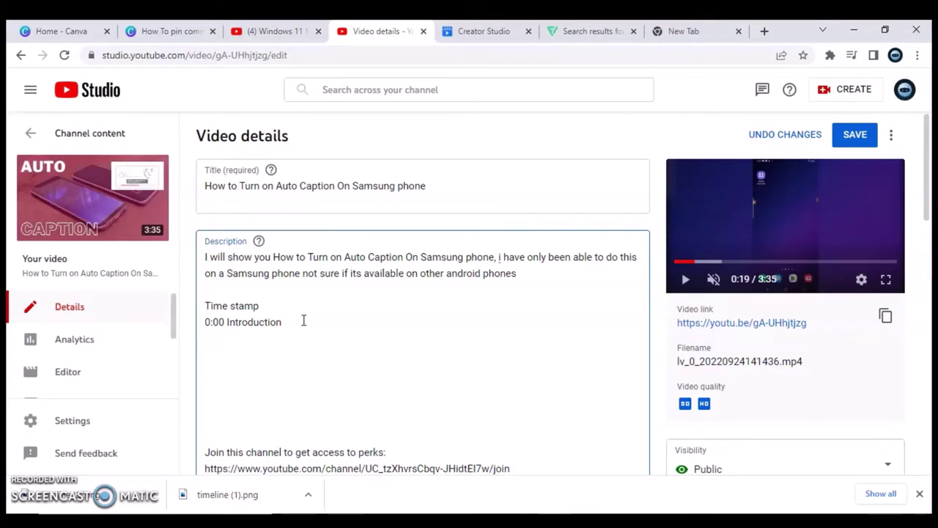
text(0:19)
text(Checking )
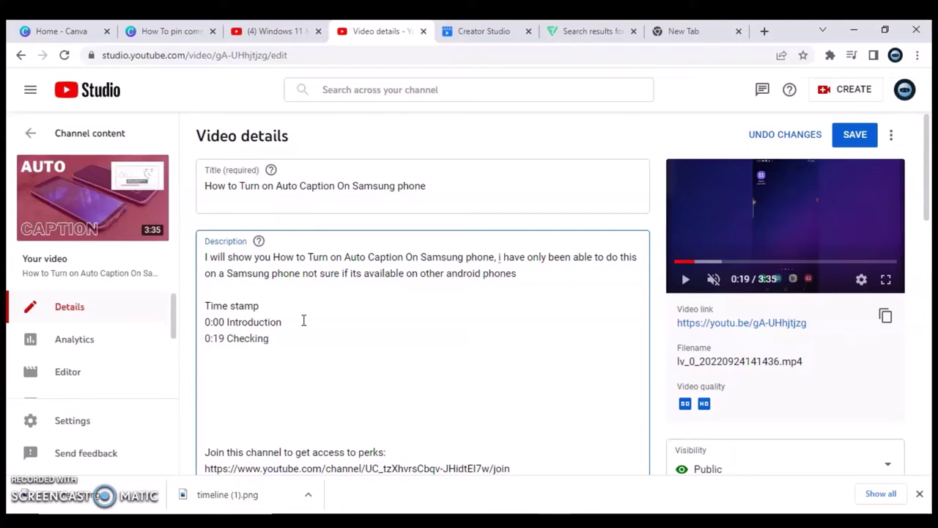
text(acrio)
key(BackSpace)
key(BackSpace)
text(roid version)
Play and pause the preview to compare its playback time with the timestamp list.
click(403, 346)
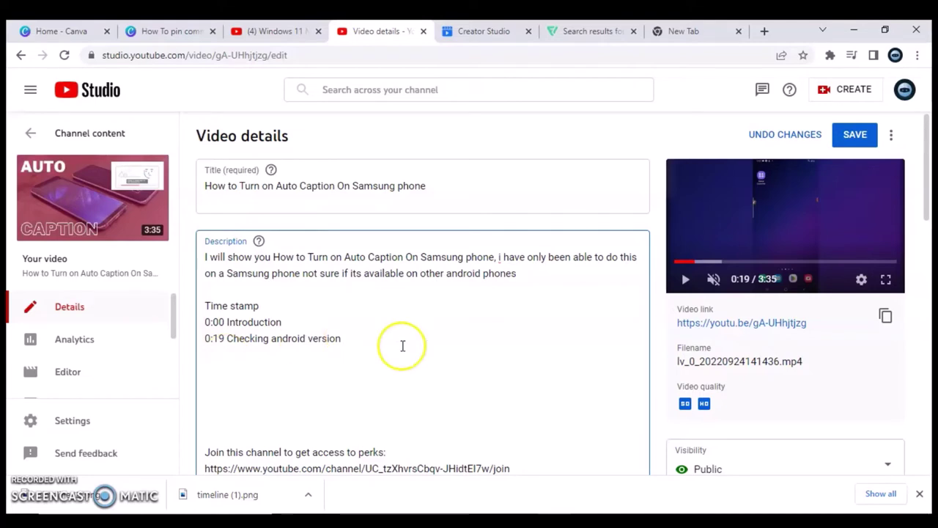
click(685, 283)
click(686, 282)
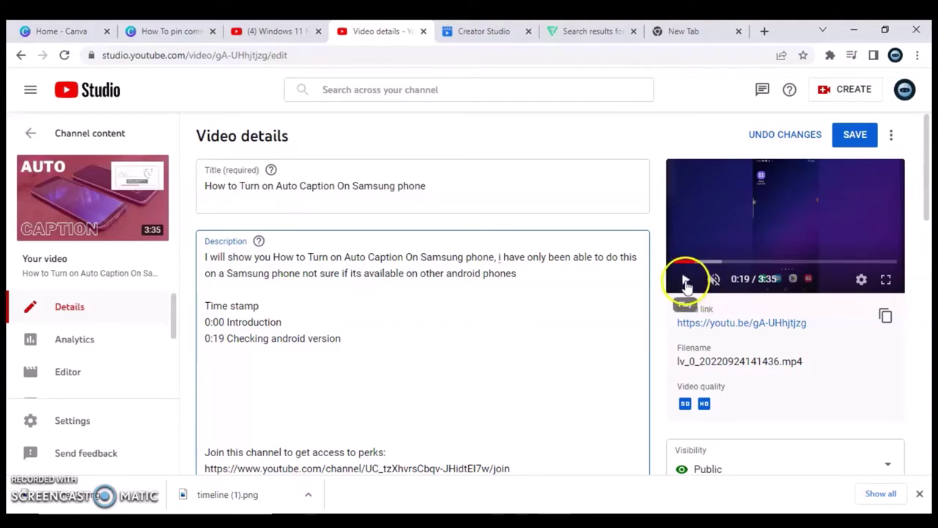
click(743, 279)
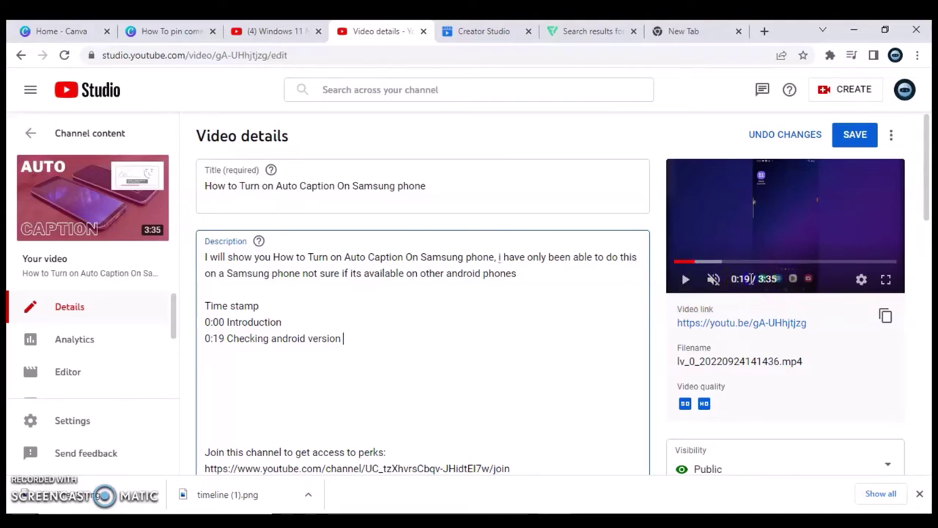
click(767, 279)
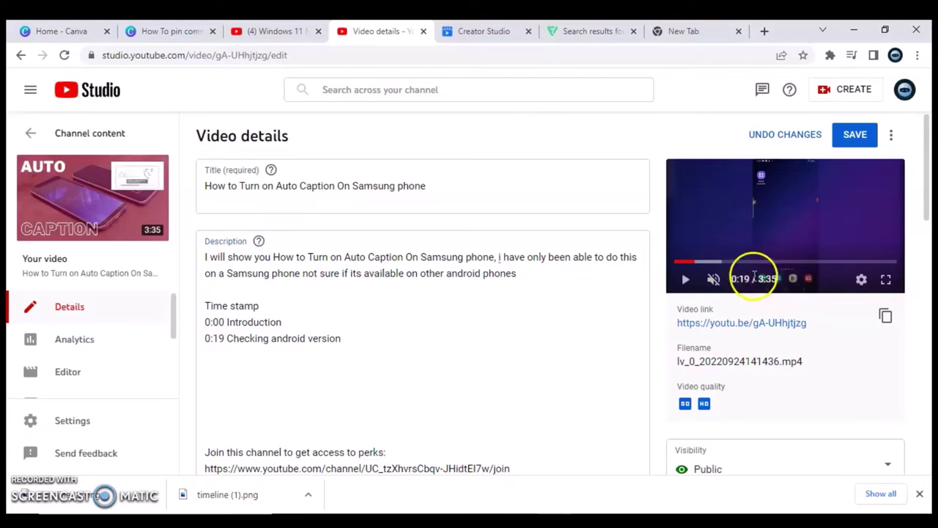
click(588, 275)
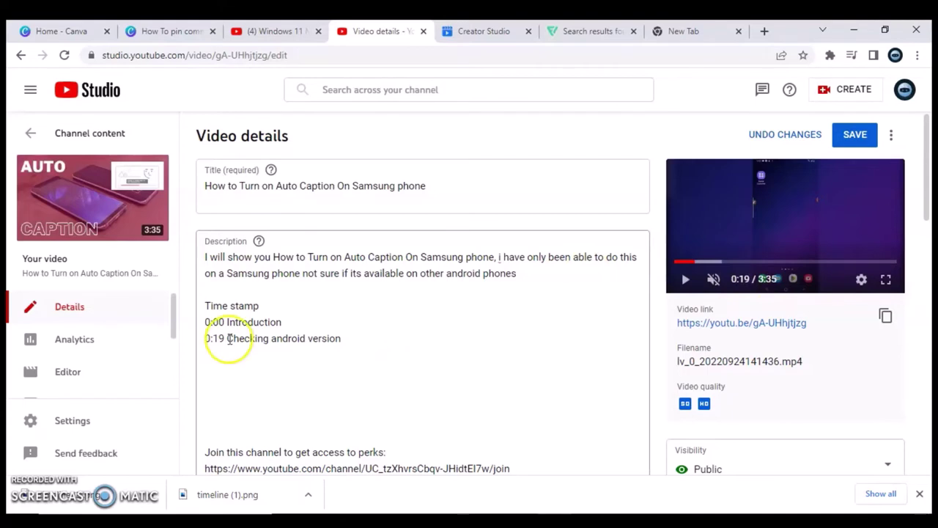
click(766, 277)
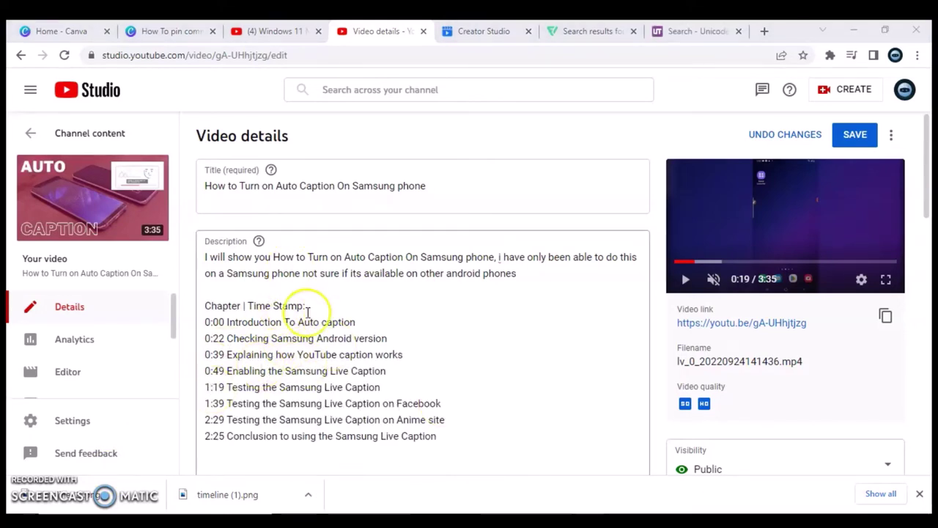
Bring up the Windows 11 video's description and its Time Stamps list for reference.
click(286, 29)
drag(926, 90, 927, 132)
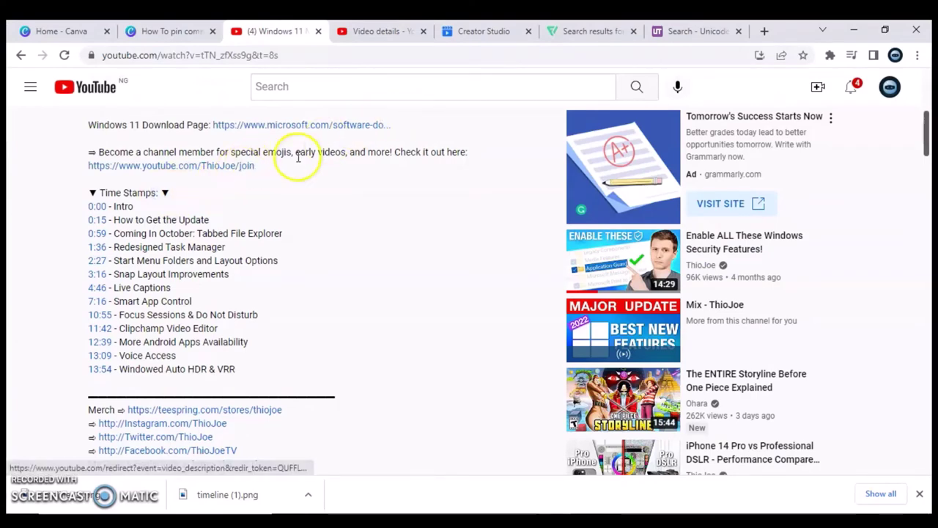
Paste a clock symbol before and after the 'Chapter | Time Stamp:' heading in the description.
click(371, 31)
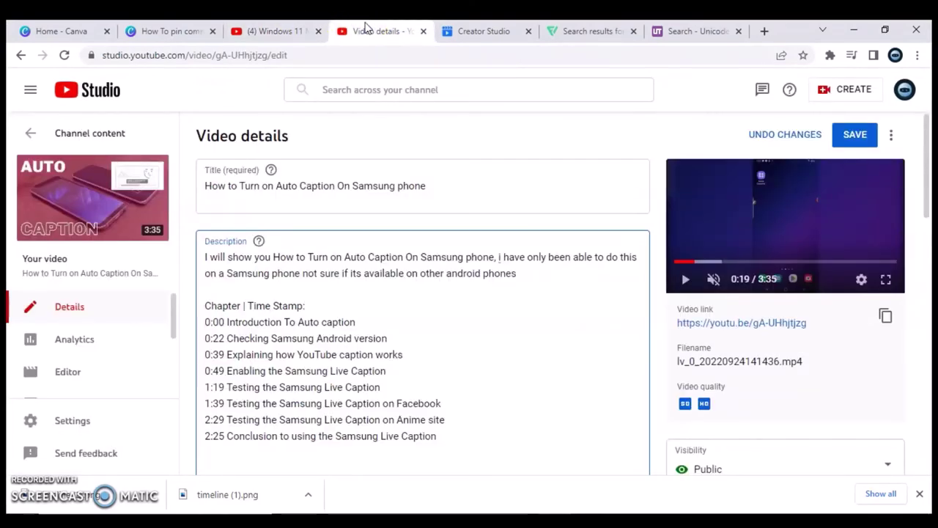
click(205, 307)
text(⏱)
click(324, 308)
text(⏱)
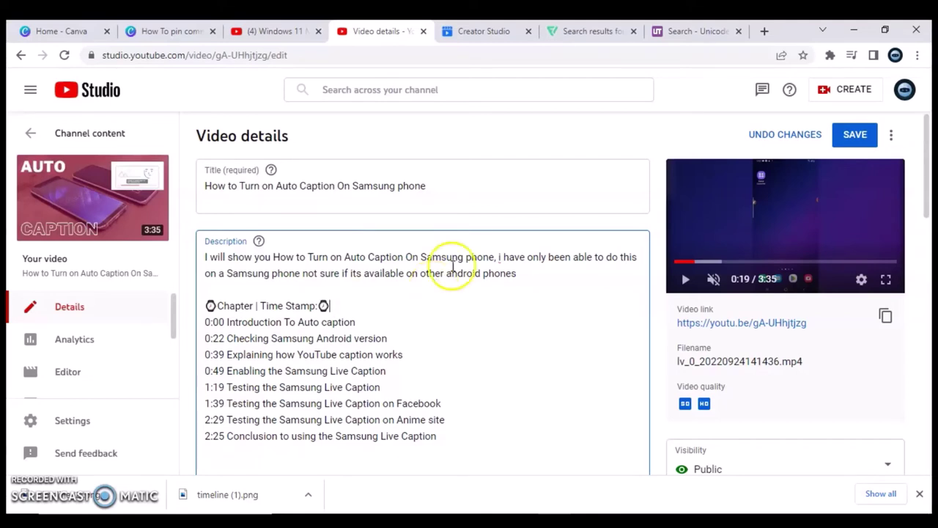
click(691, 29)
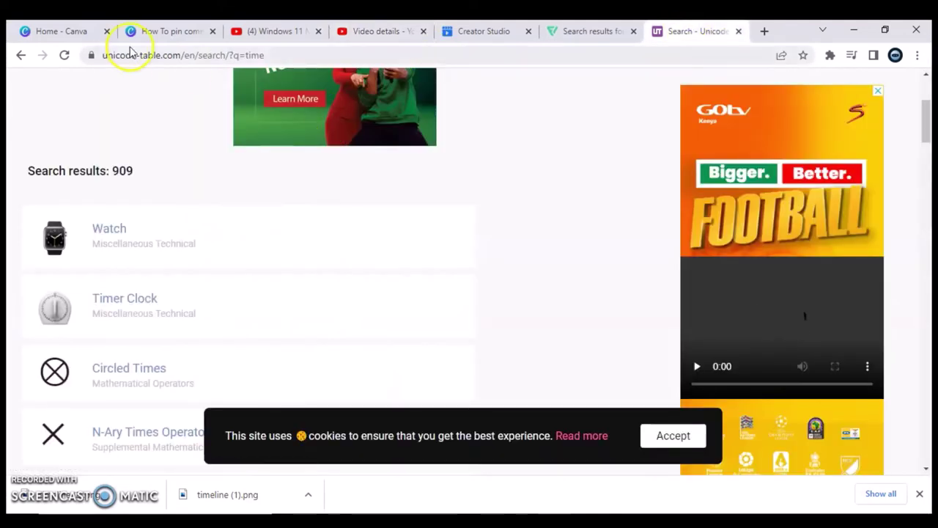
Select the Unicode Table site's full web address in the address bar.
drag(181, 56, 103, 59)
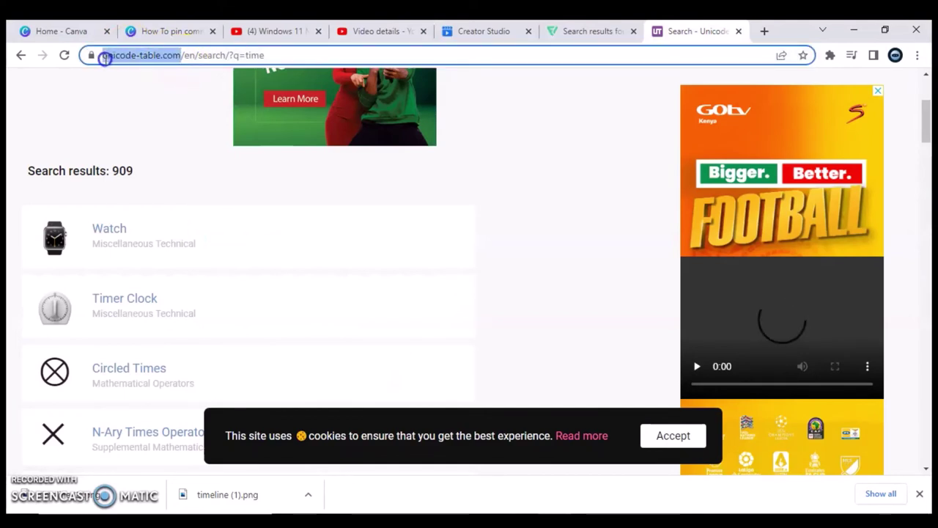
drag(93, 56, 216, 55)
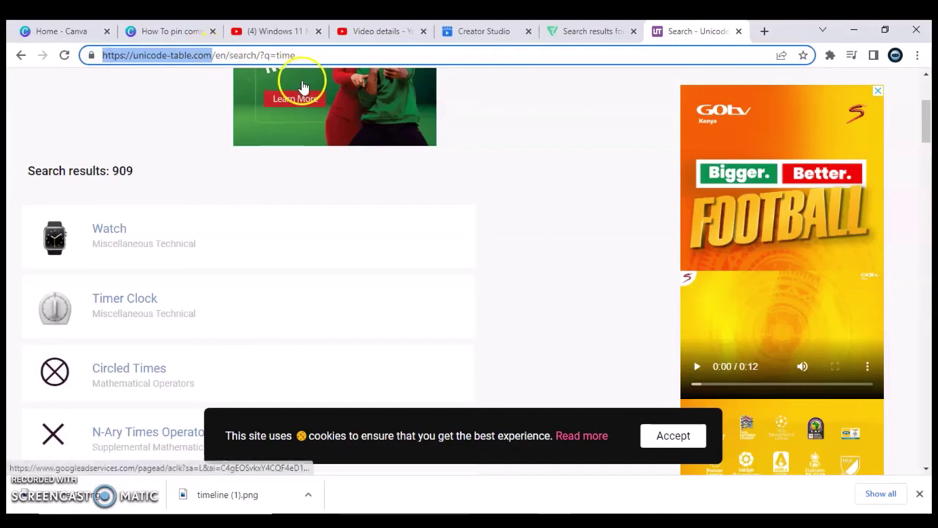
drag(928, 124, 926, 81)
Search Unicode Table for 'down arrow' and copy the Black Down-Pointing Triangle (U+25BC).
click(268, 99)
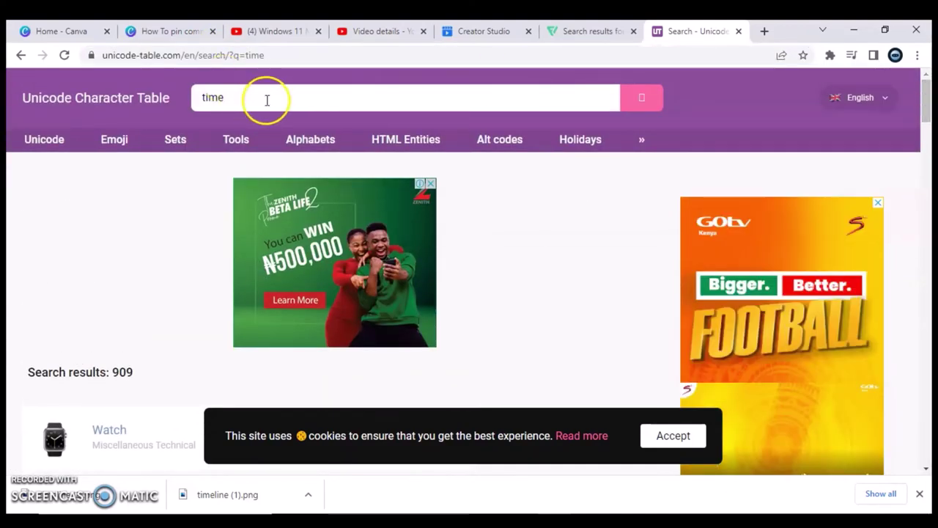
double_click(276, 99)
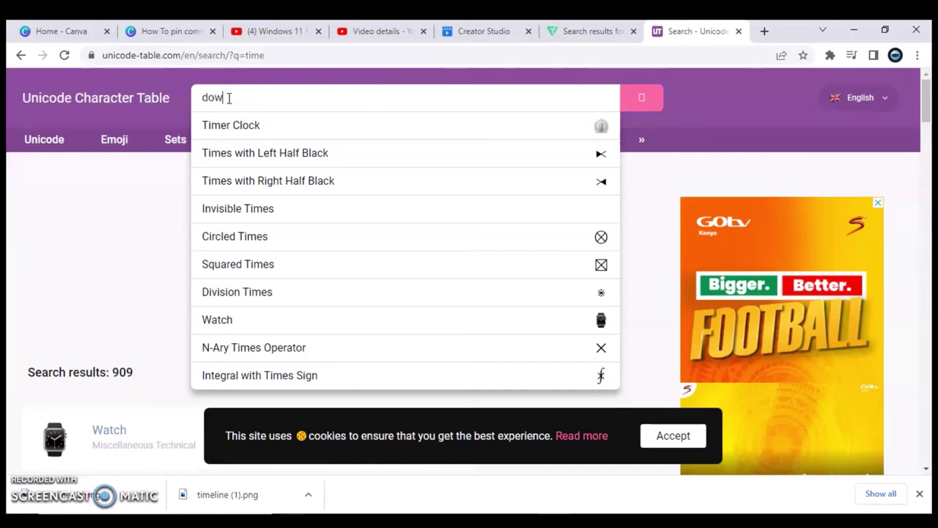
text(n arro)
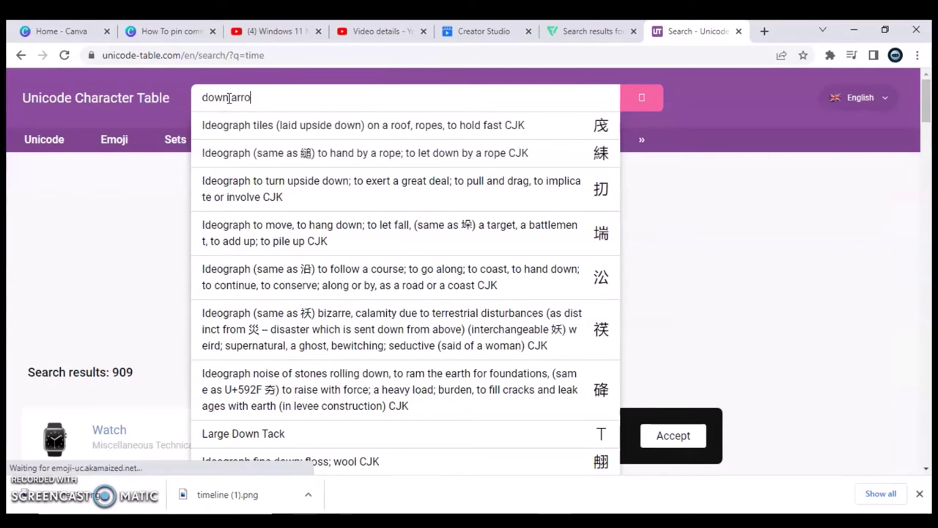
text(w)
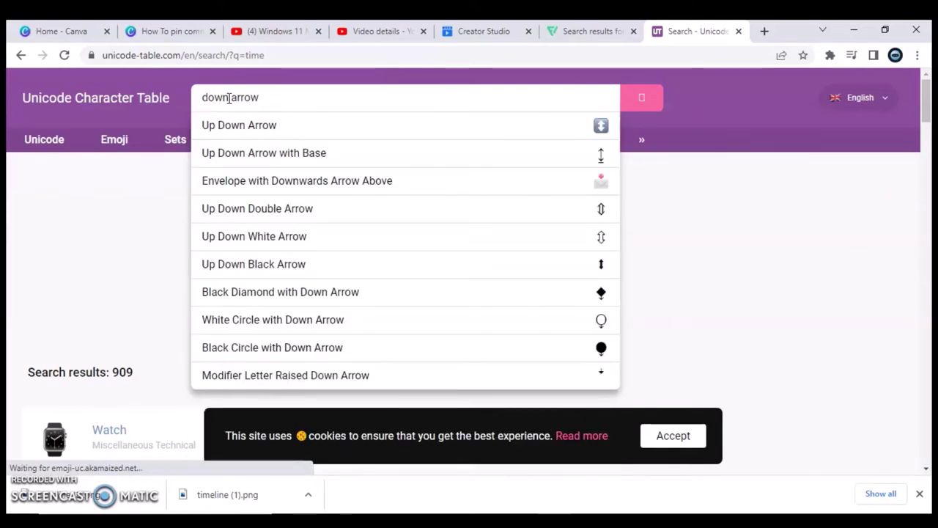
key(Return)
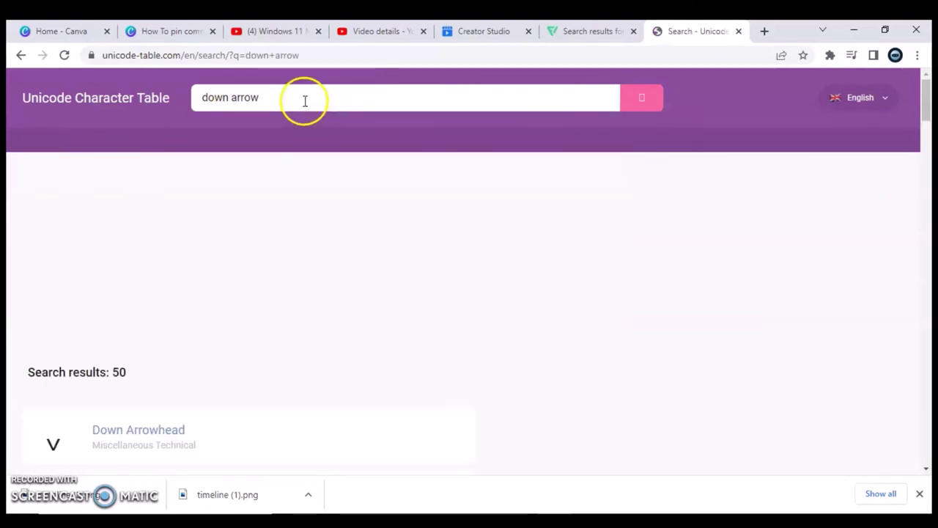
drag(931, 95, 928, 125)
mouse_move(55, 302)
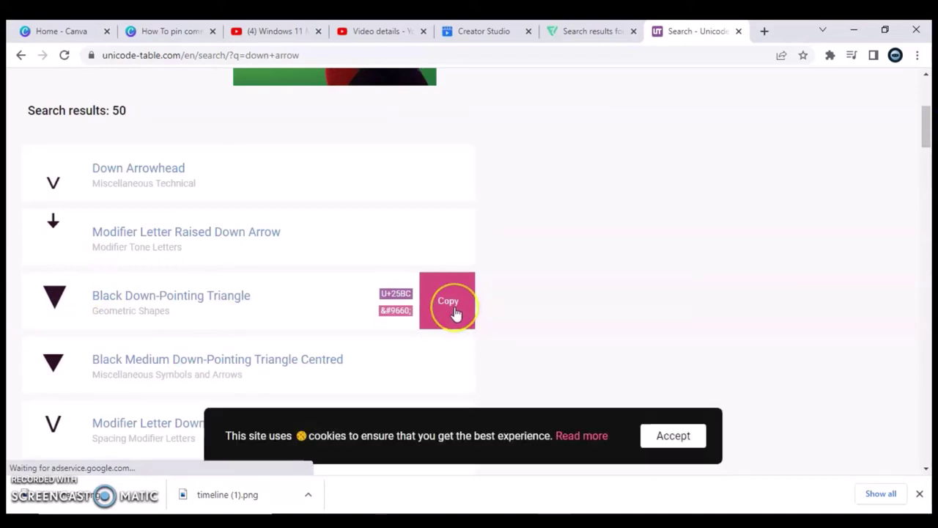
click(448, 302)
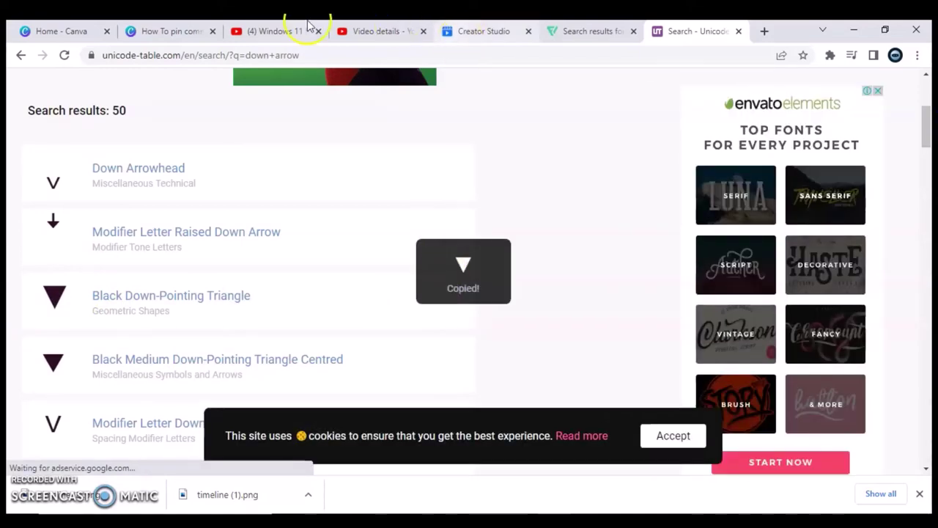
Check against the reference video's time stamps, then save the eight-chapter description (0:00–2:25).
click(375, 31)
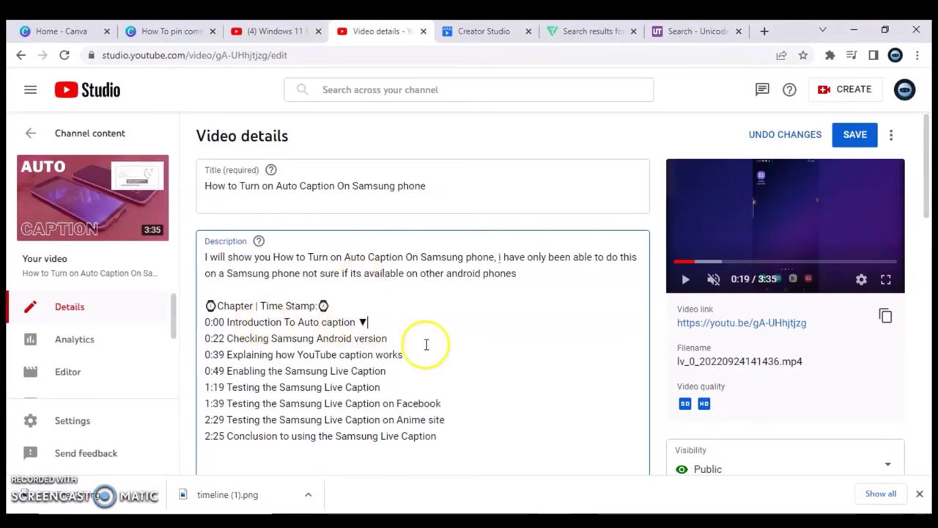
click(289, 31)
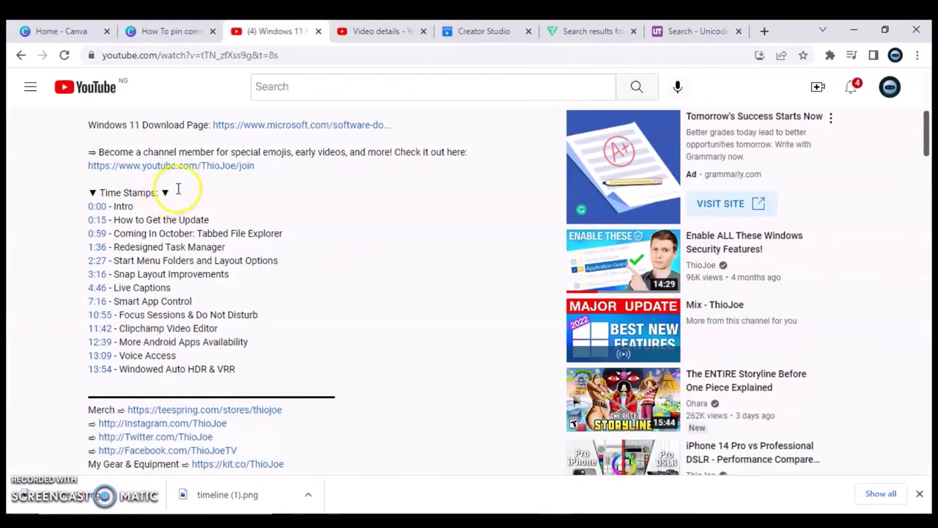
click(358, 31)
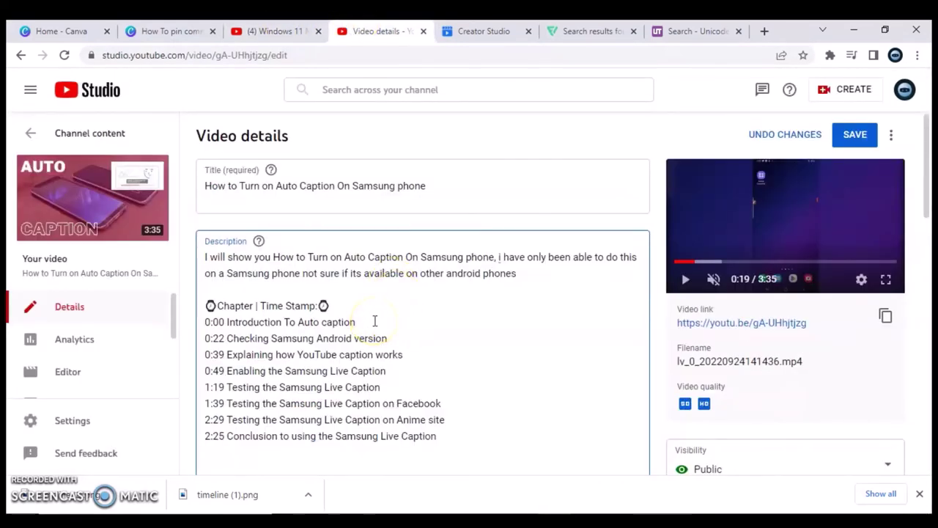
click(855, 136)
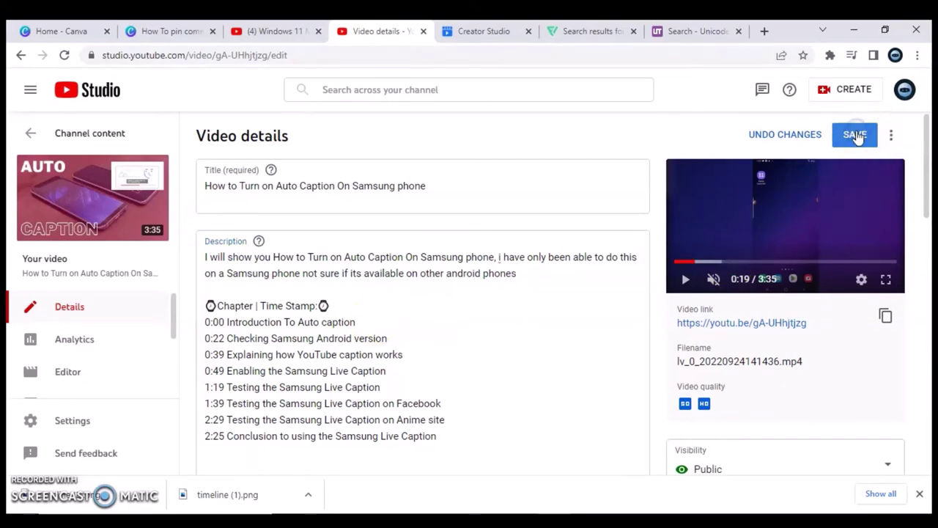